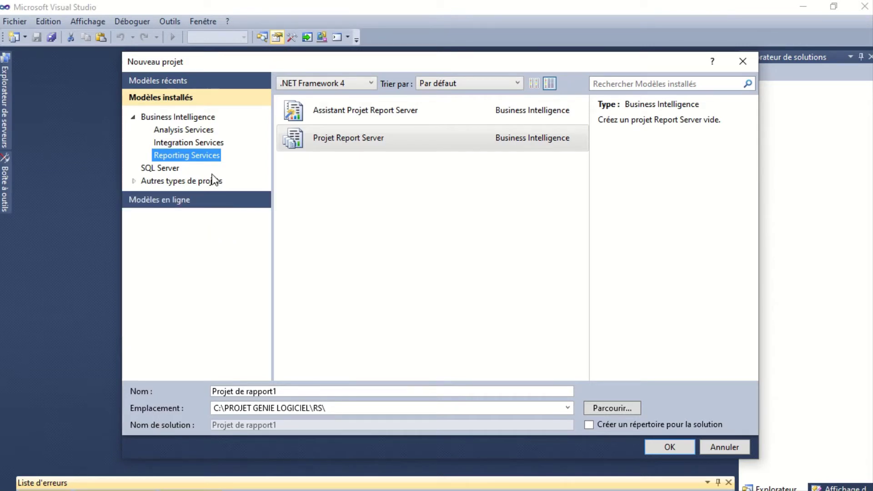
Choose the Projet Report Server template and name the new project Reporting_Services_Cartographies.
click(436, 142)
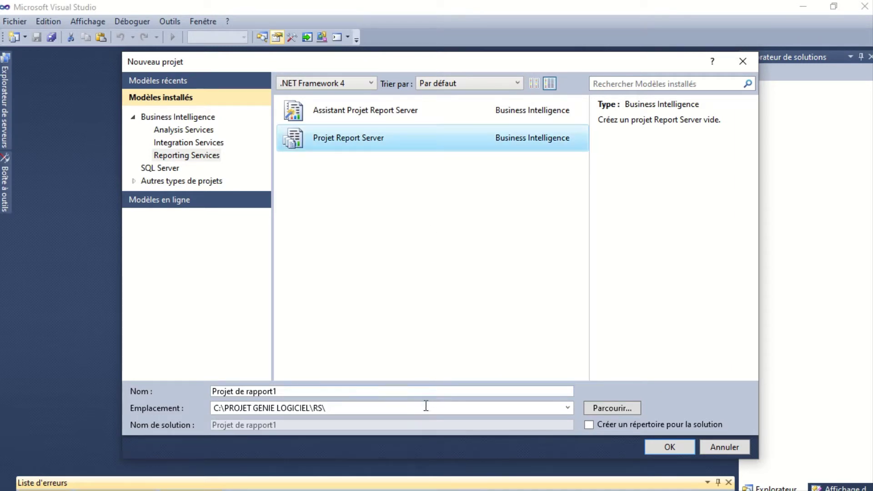
click(403, 408)
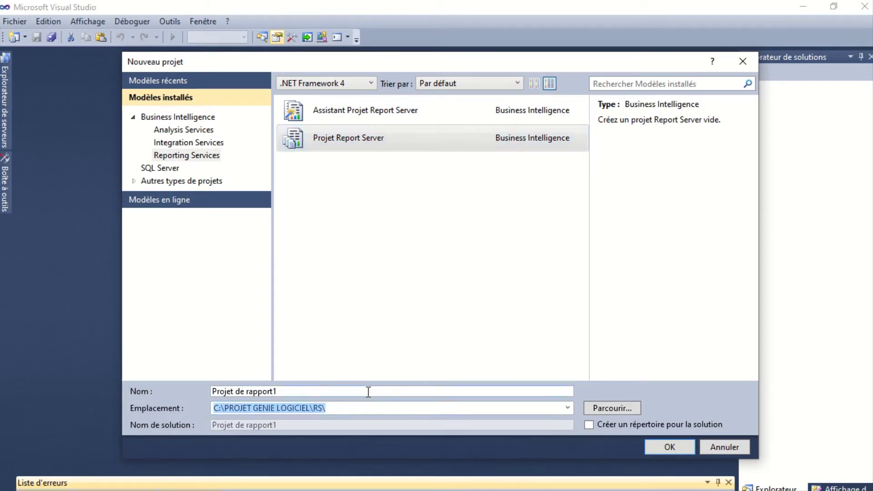
click(366, 390)
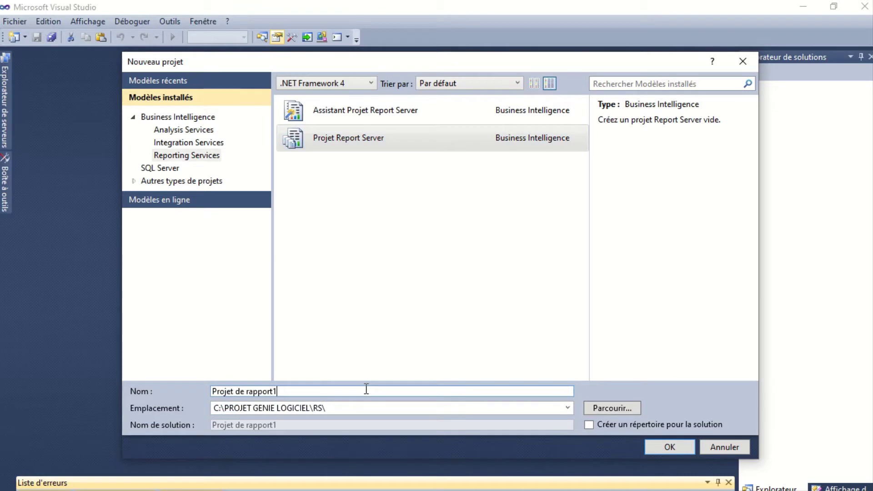
key(BackSpace)
key(BackSpace)
key(BackSpace)
key(BackSpace)
key(BackSpace)
key(BackSpace)
key(BackSpace)
key(BackSpace)
key(BackSpace)
key(BackSpace)
key(BackSpace)
key(BackSpace)
key(BackSpace)
key(BackSpace)
key(BackSpace)
key(BackSpace)
key(BackSpace)
key(BackSpace)
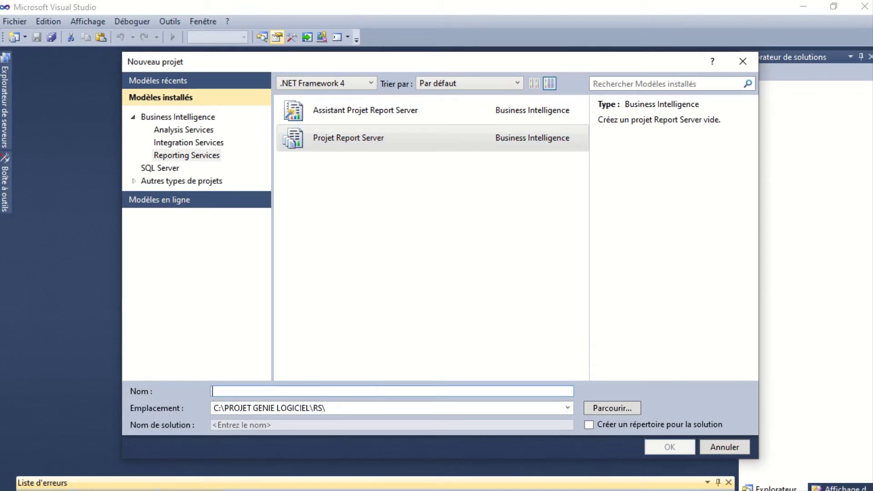
text(Report)
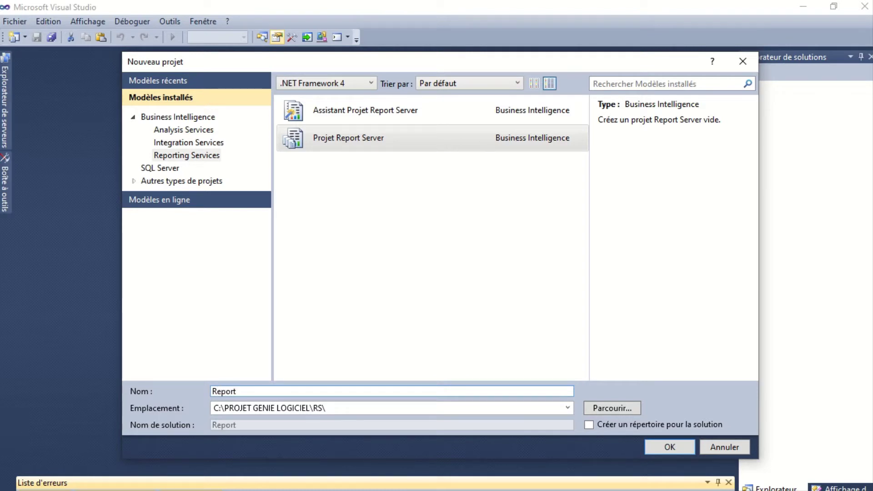
text(ing_Services)
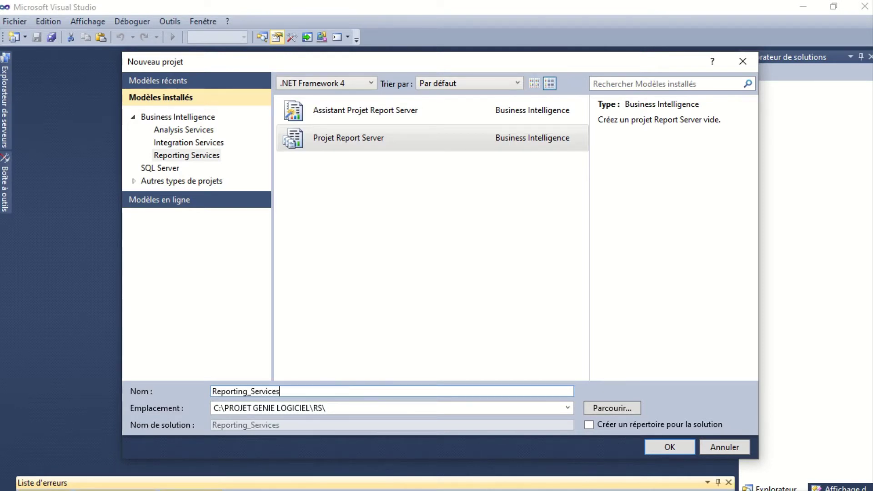
text(_CArtographies)
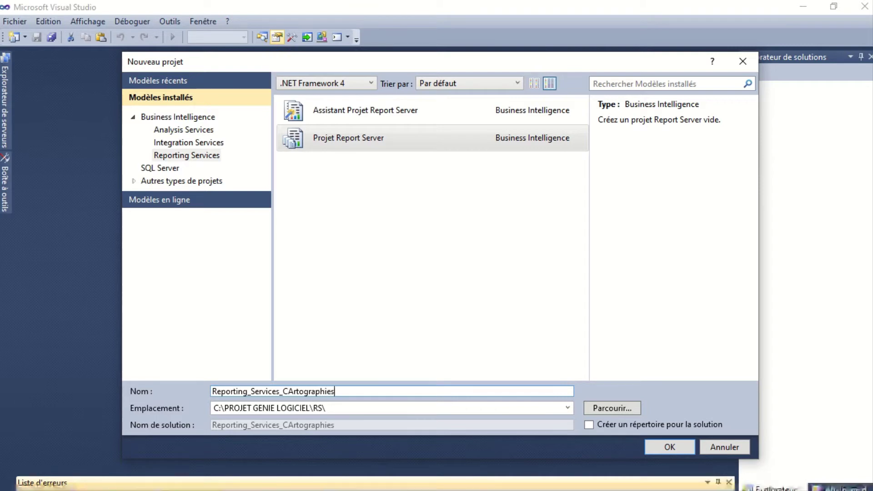
key(Left)
key(Left)
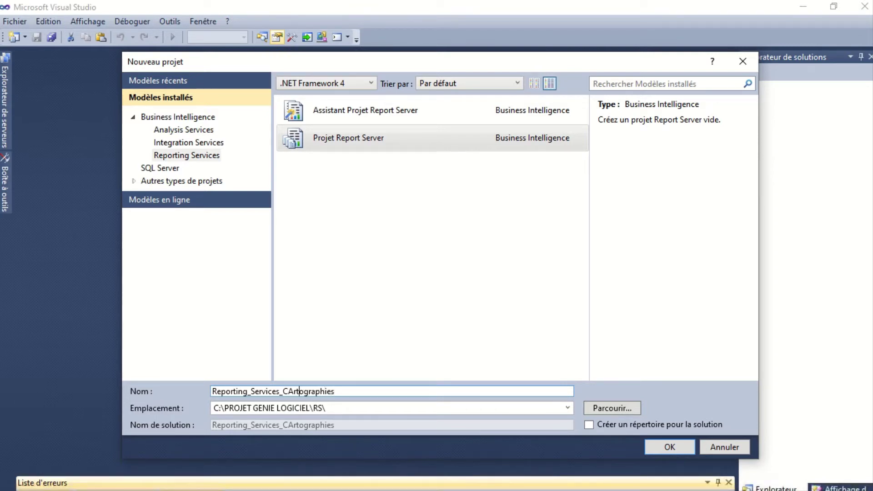
key(BackSpace)
text(a)
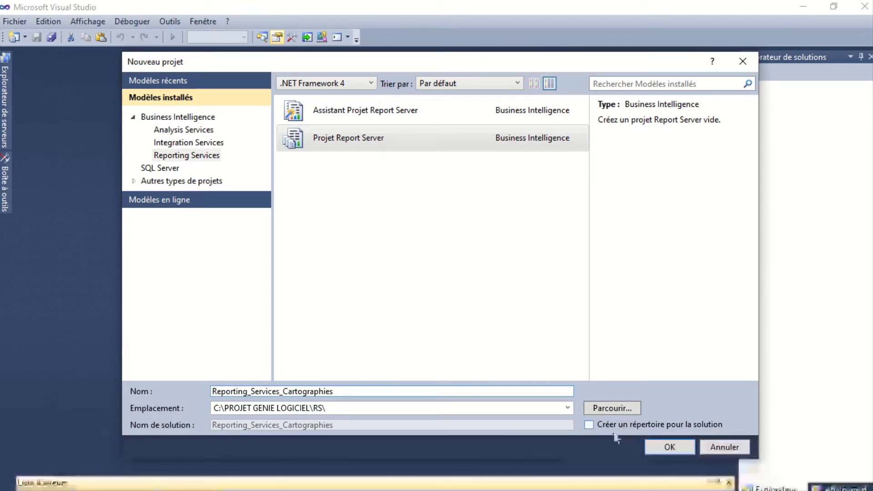
Create the project in the location C:\PROJET GENIE LOGICIEL\RS\.
click(456, 407)
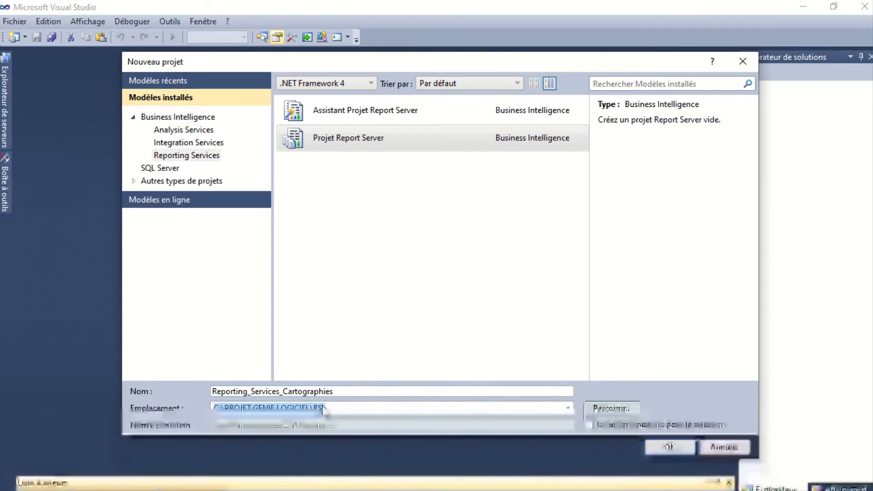
click(347, 407)
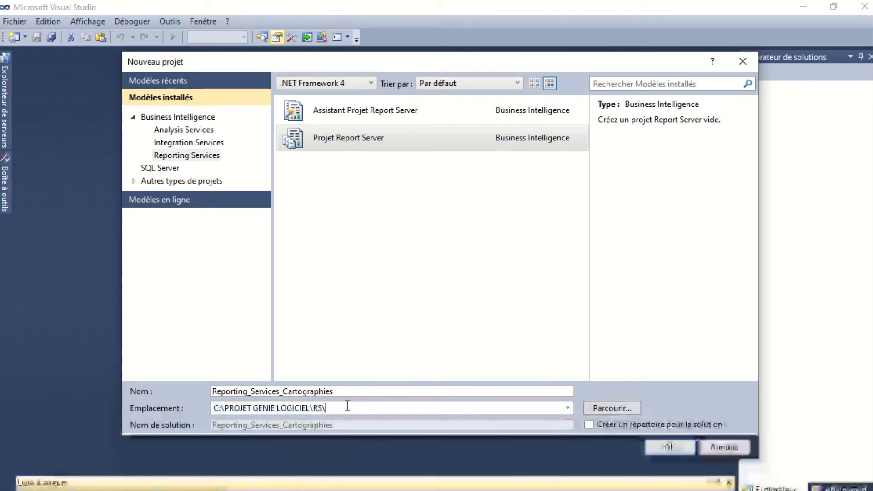
text(\)
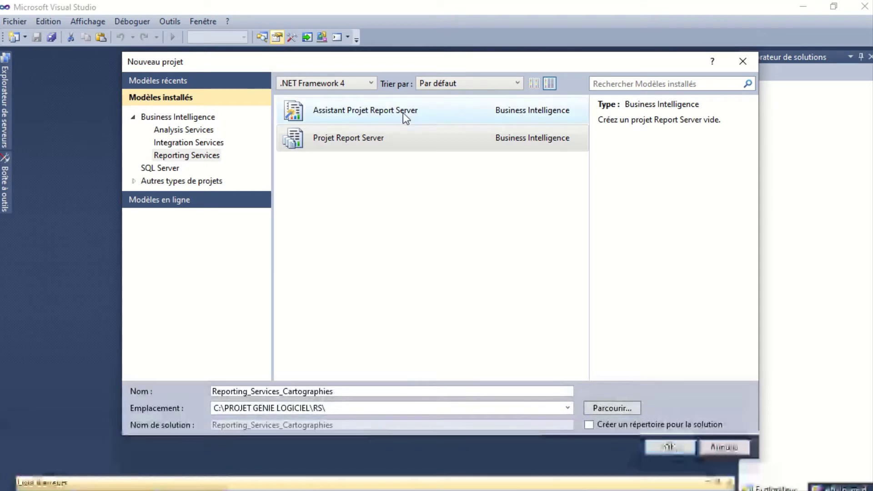
click(689, 451)
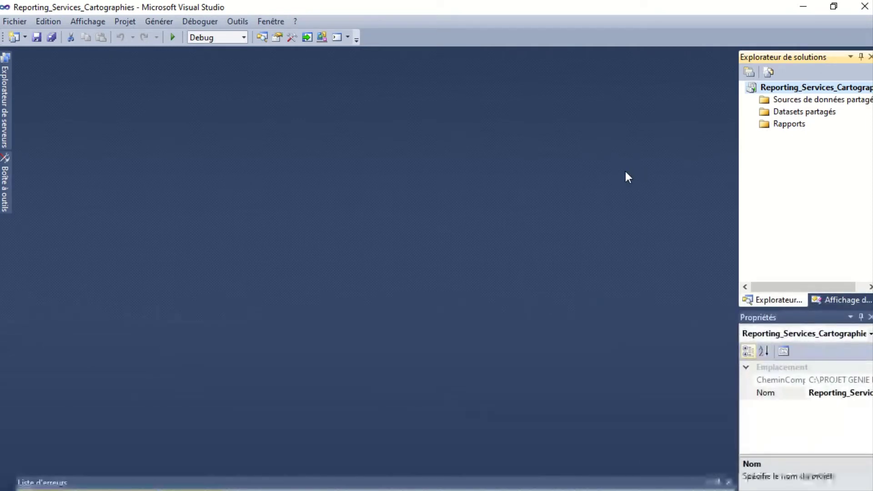
Add a shared data source named UniversVentes with the type Microsoft SQL Server Analysis Services.
key(alt)
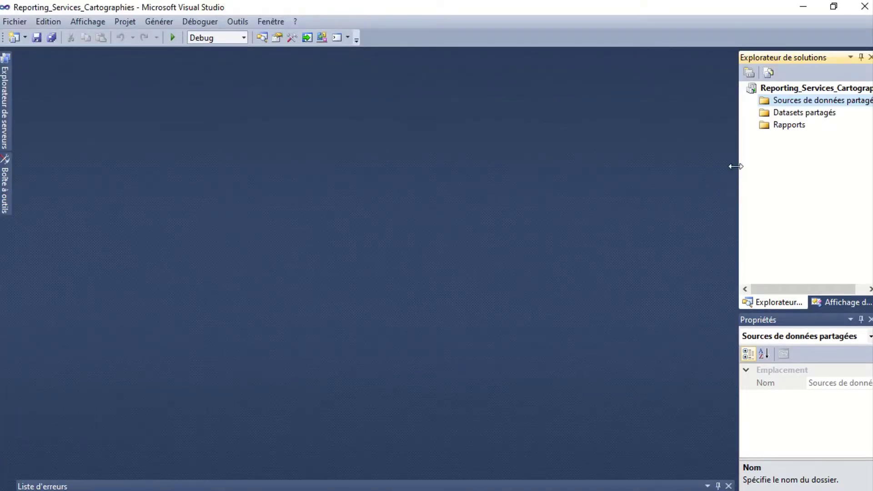
right_click(798, 100)
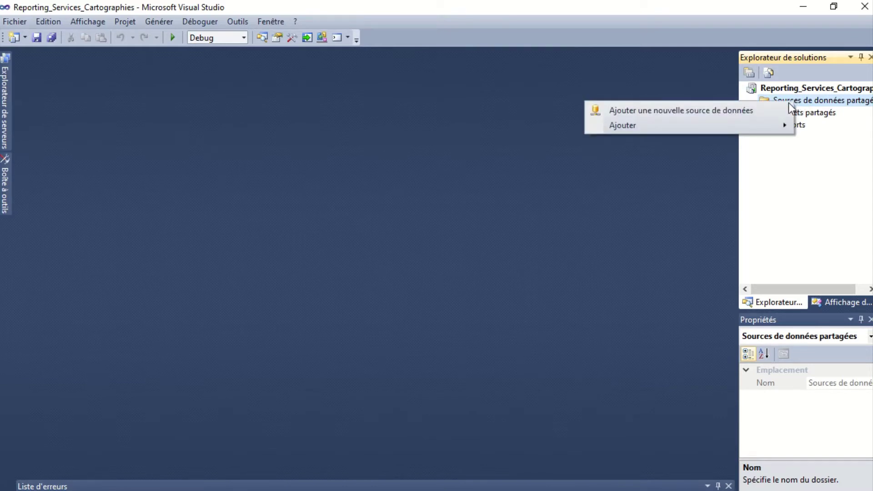
click(777, 108)
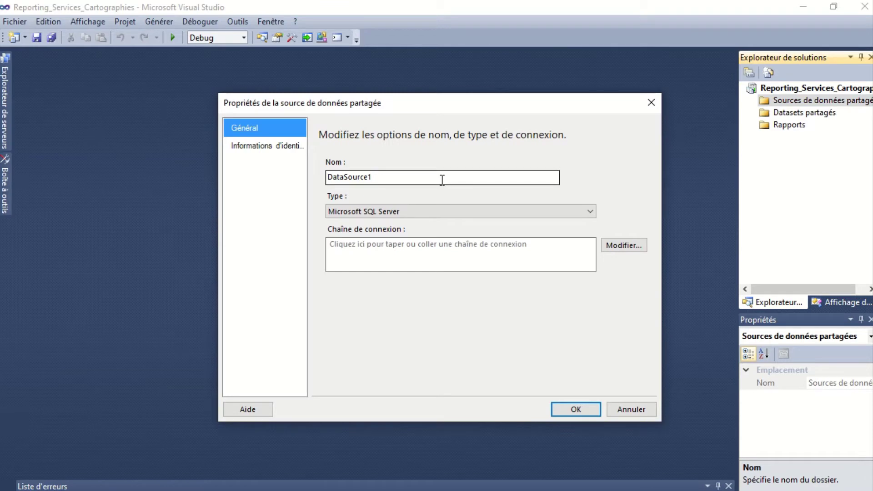
click(442, 179)
drag(374, 178, 323, 180)
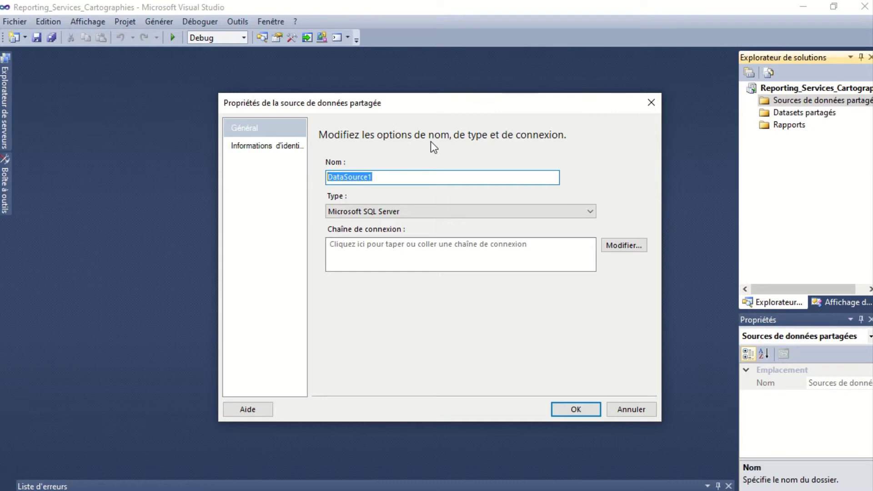
text(Unive)
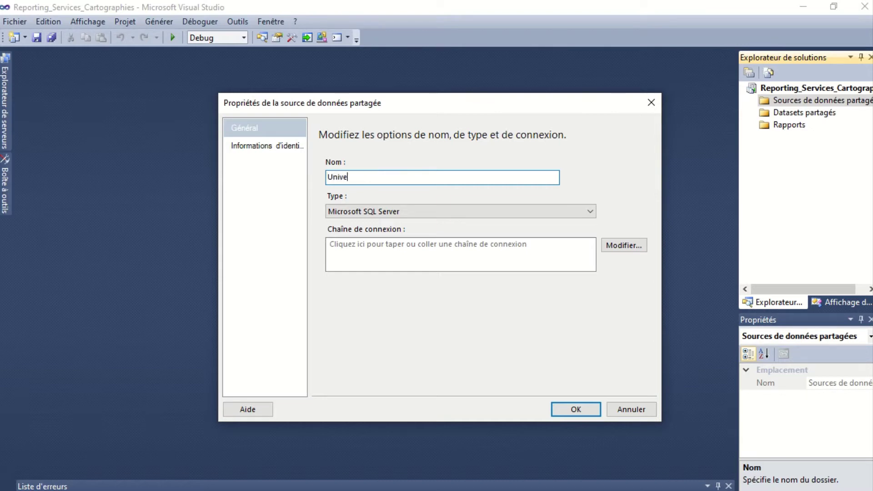
text(rsVentes)
click(590, 213)
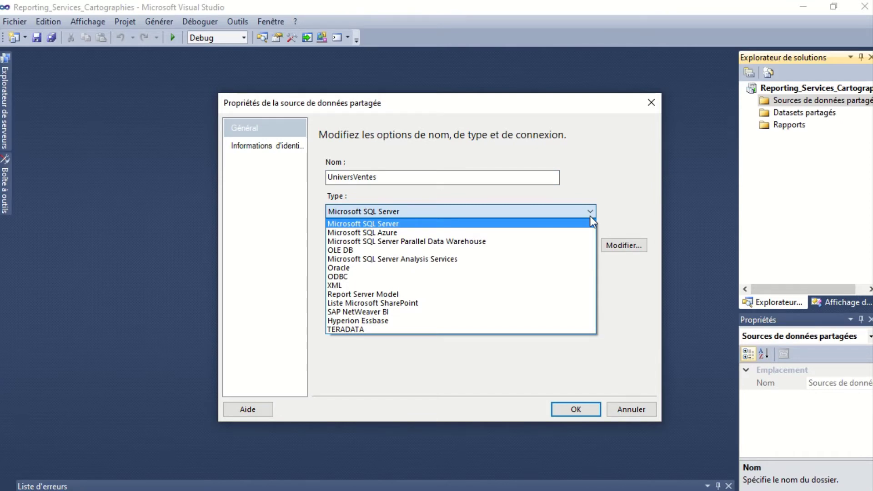
click(560, 262)
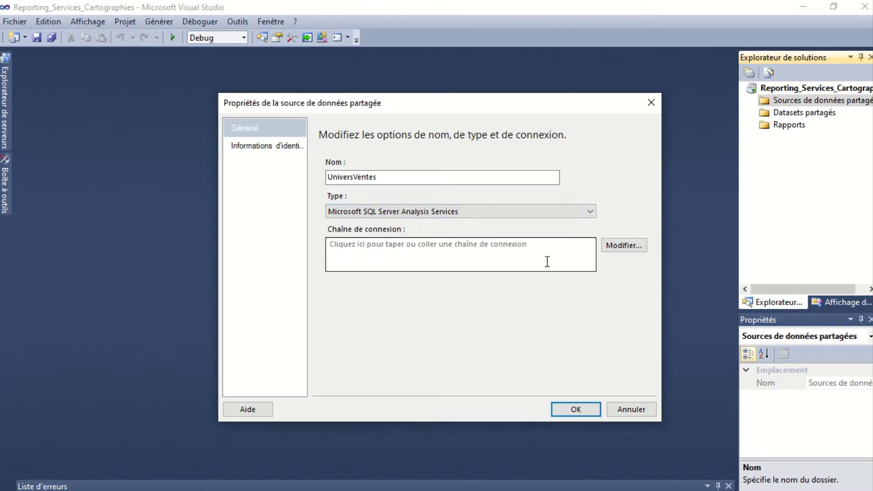
Connect the data source to the server "." and the Cube_Ventes_AdventureWorks2012 database, testing the connection.
click(613, 249)
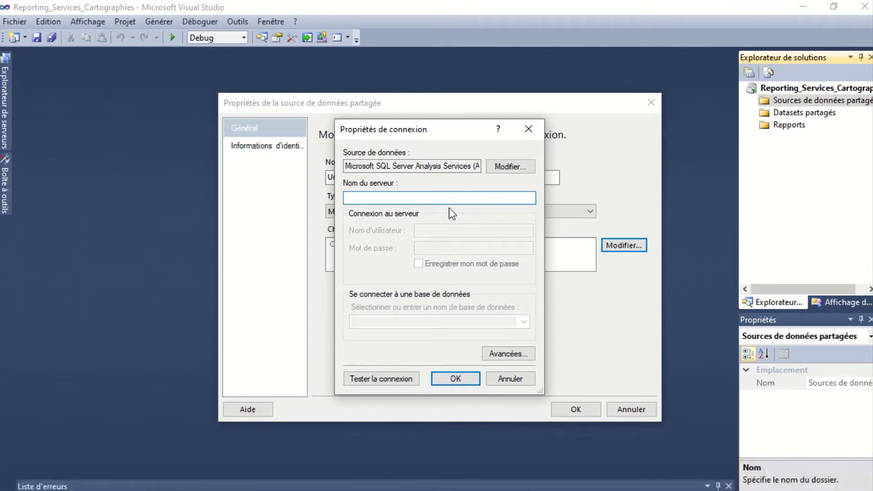
text(.)
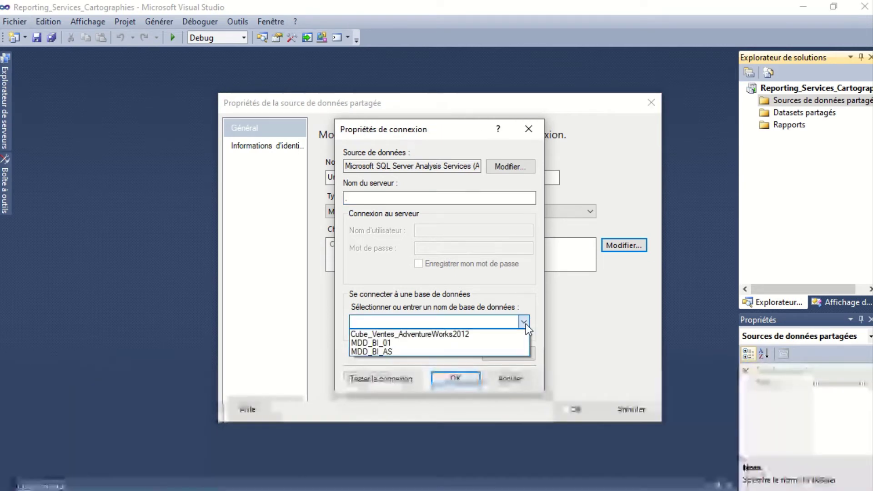
click(476, 340)
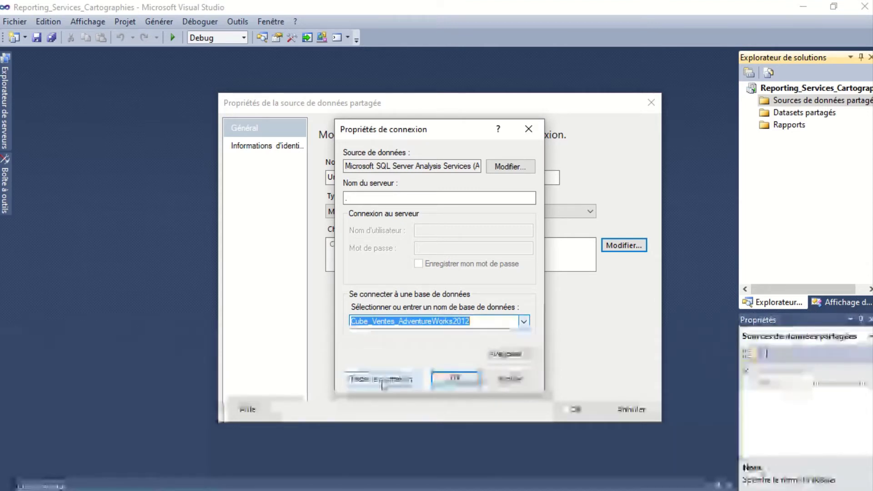
click(382, 380)
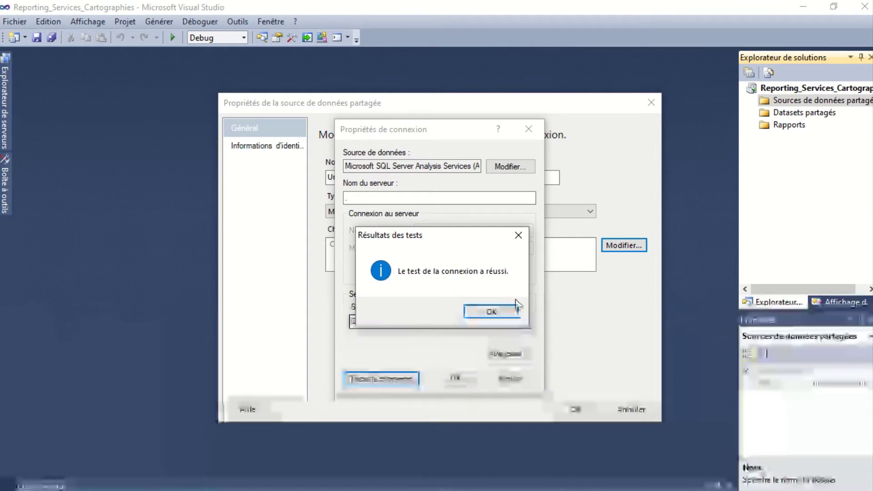
click(508, 311)
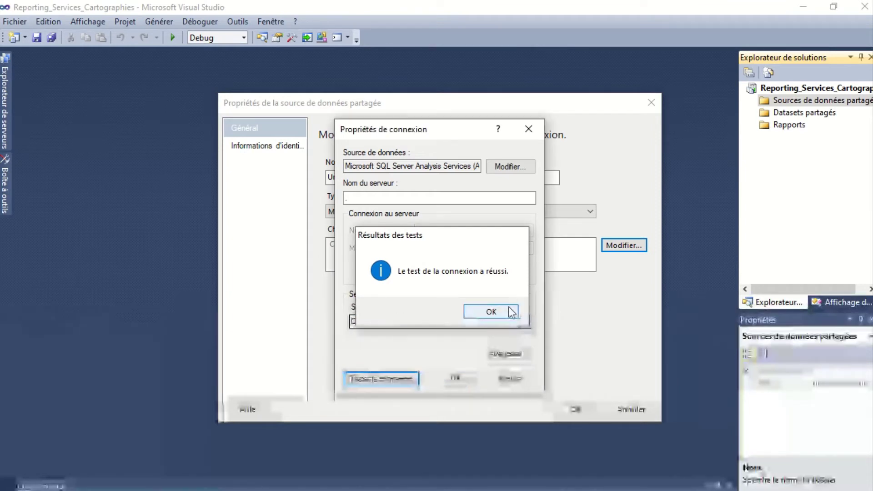
click(467, 377)
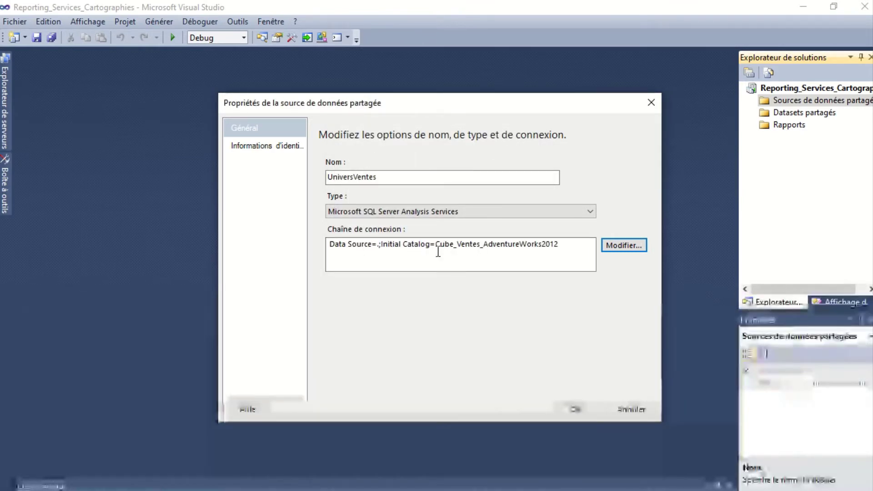
Re-enter "." as the Data Source in the connection string and save the shared data source.
click(377, 246)
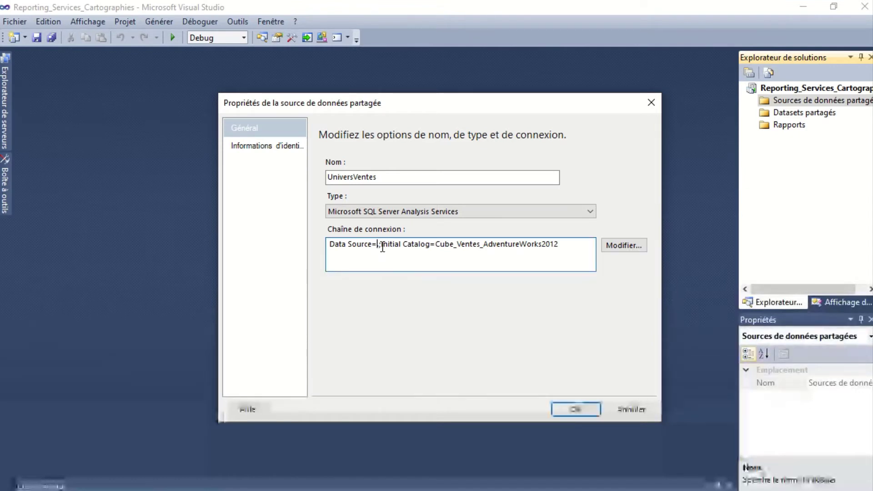
text(.)
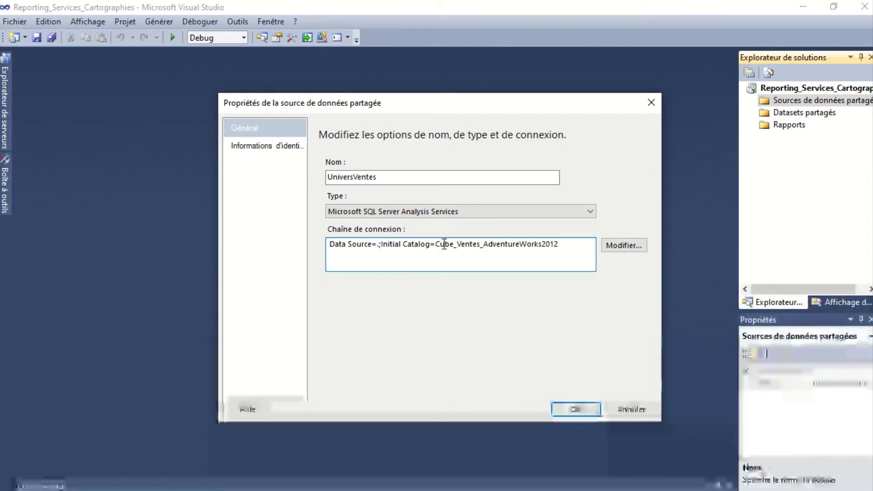
click(581, 408)
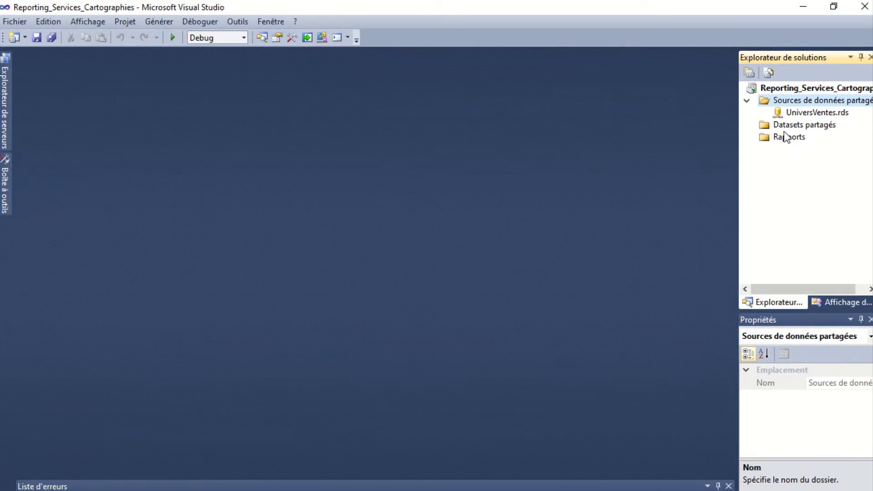
Start a new report based on the shared data source UniversVentes and open the query builder.
click(787, 136)
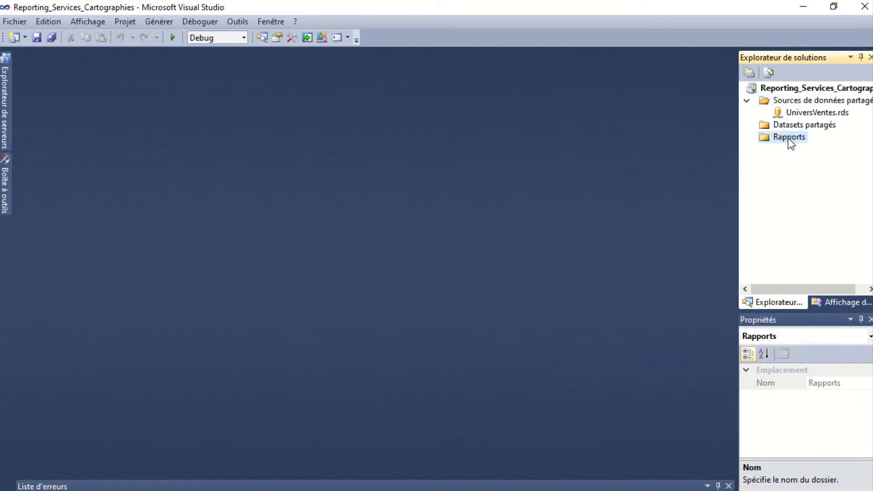
right_click(790, 142)
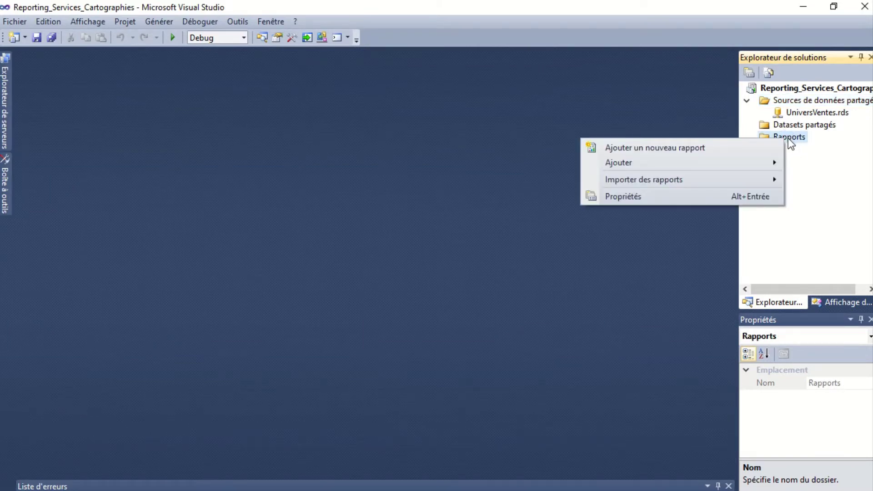
click(757, 146)
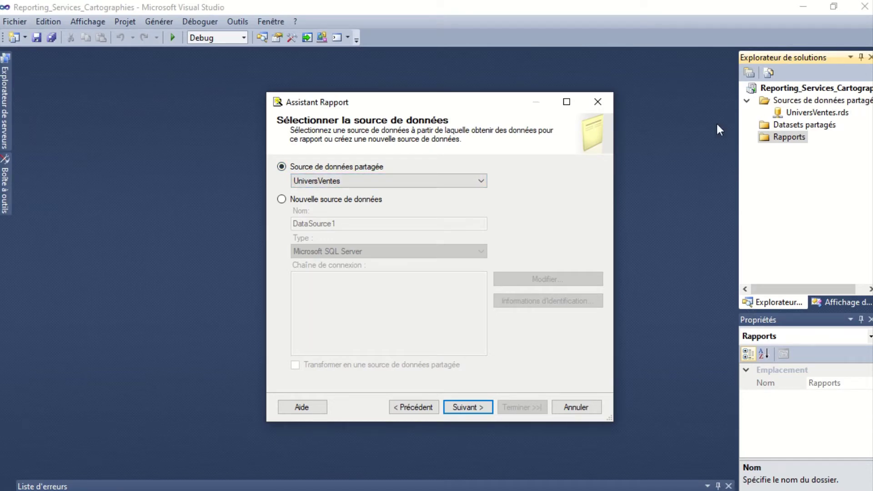
click(478, 407)
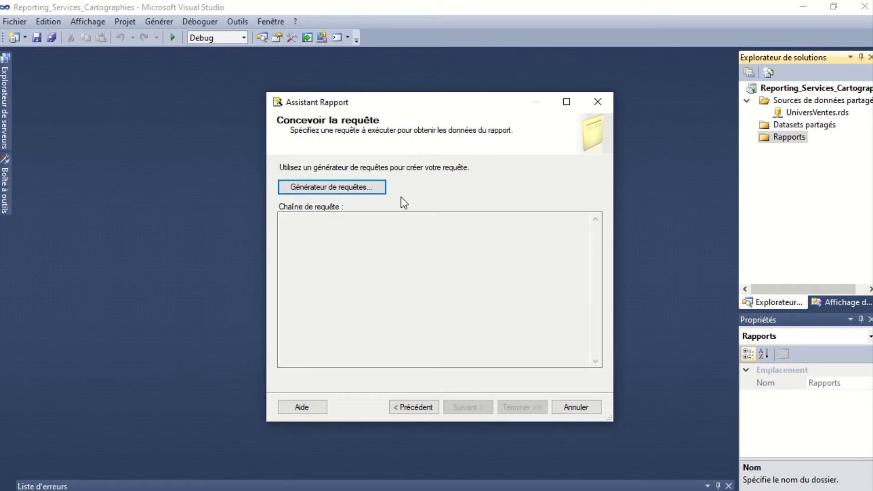
click(373, 191)
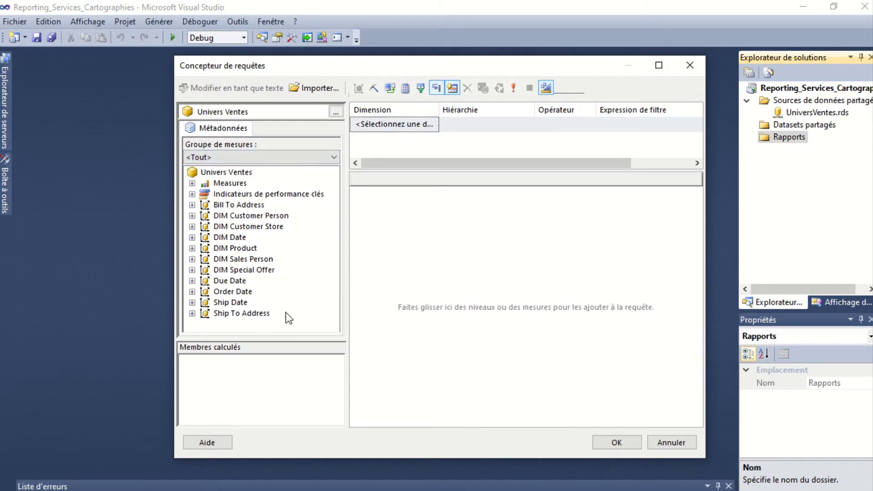
Add the Total Due measure from the FACT Sales Order Header measures to the query.
click(192, 184)
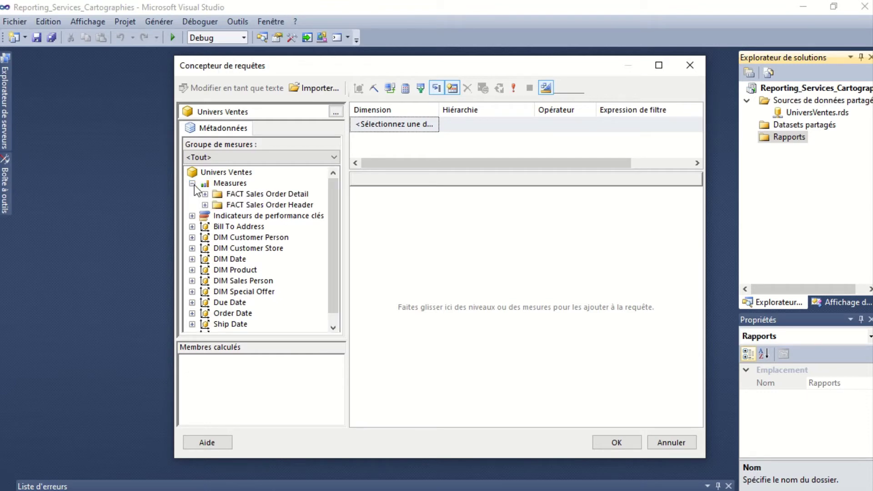
click(205, 205)
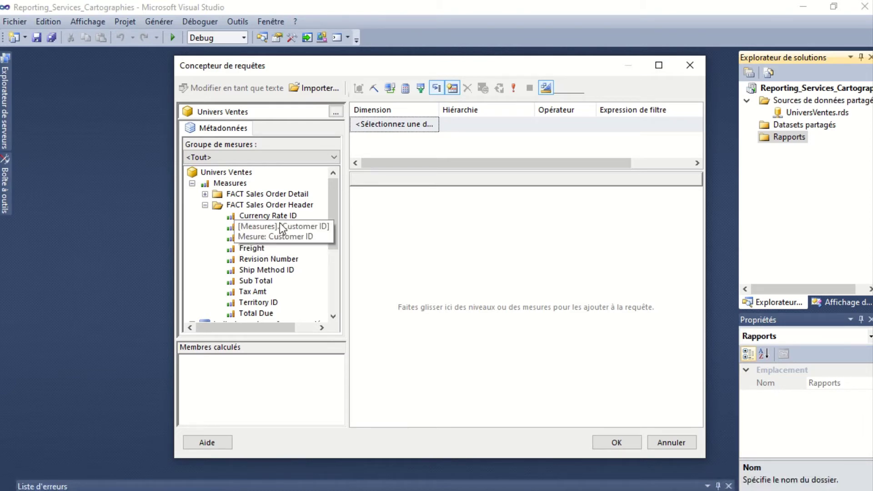
scroll(337, 218, down, 1)
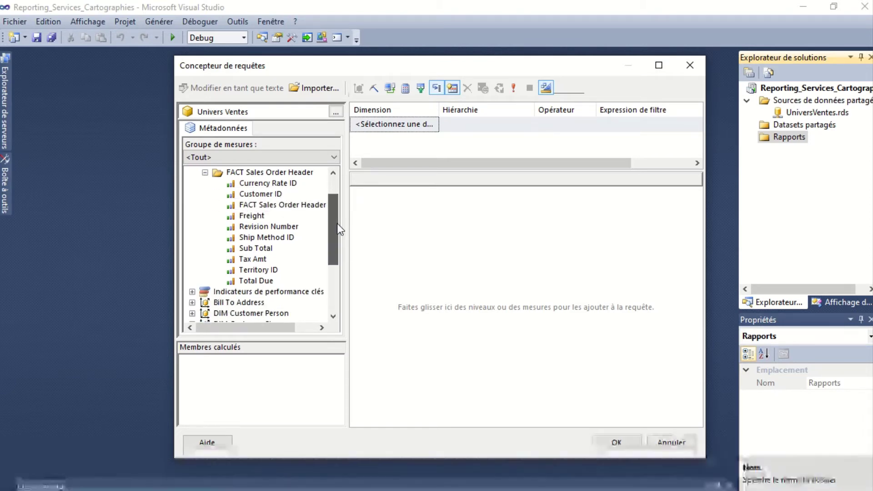
scroll(337, 232, down, 6)
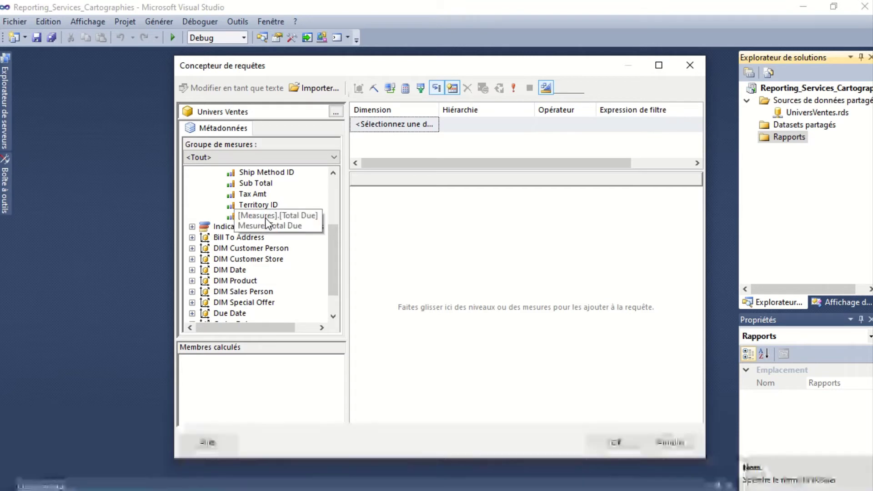
drag(260, 216, 414, 217)
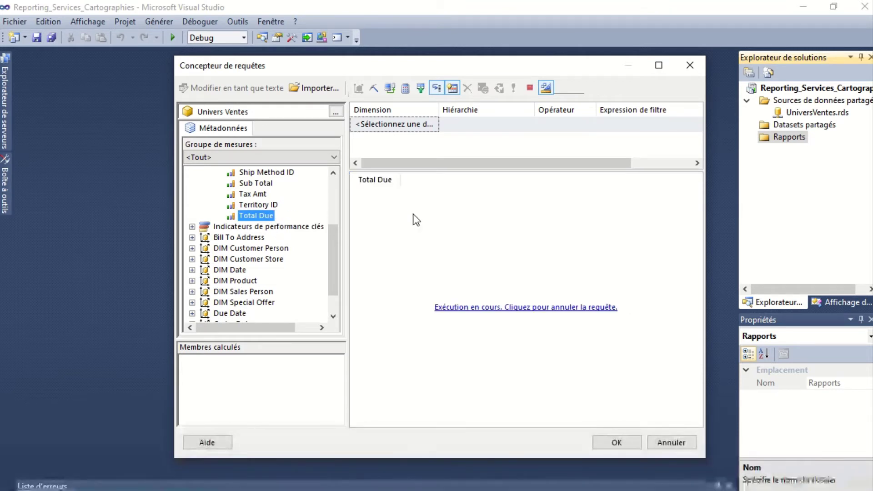
Add the State level of the Bill To Address hierarchy before Total Due in the query and widen the State column.
drag(332, 258, 334, 291)
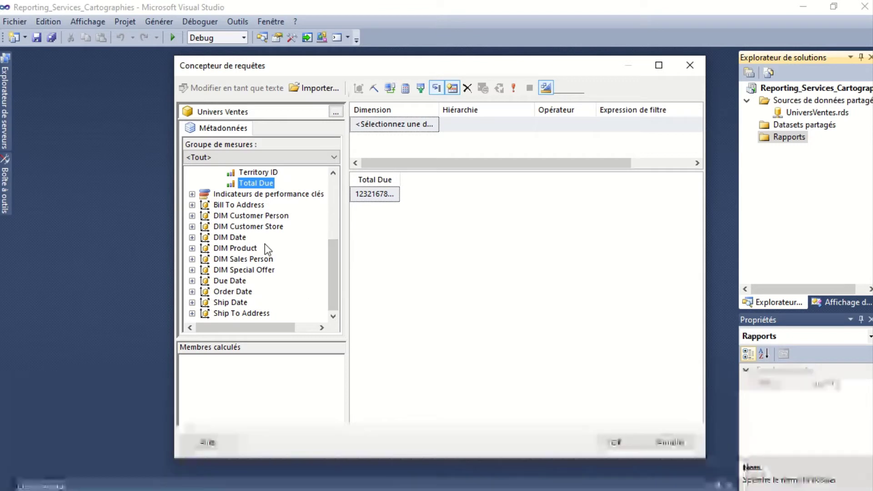
click(192, 205)
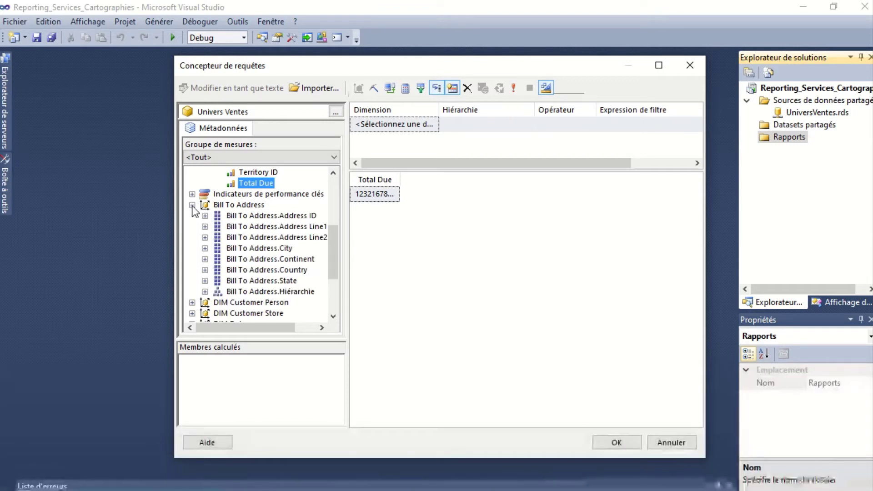
click(205, 292)
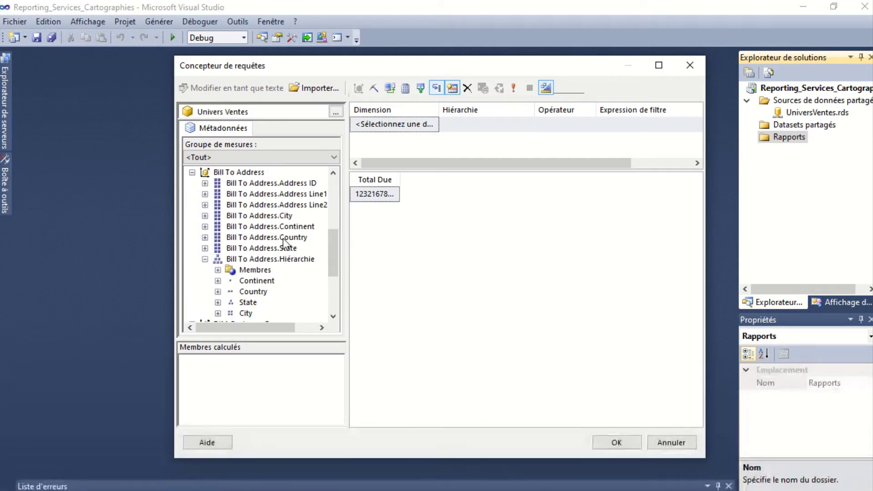
scroll(283, 240, down, 1)
click(248, 270)
drag(250, 269, 365, 190)
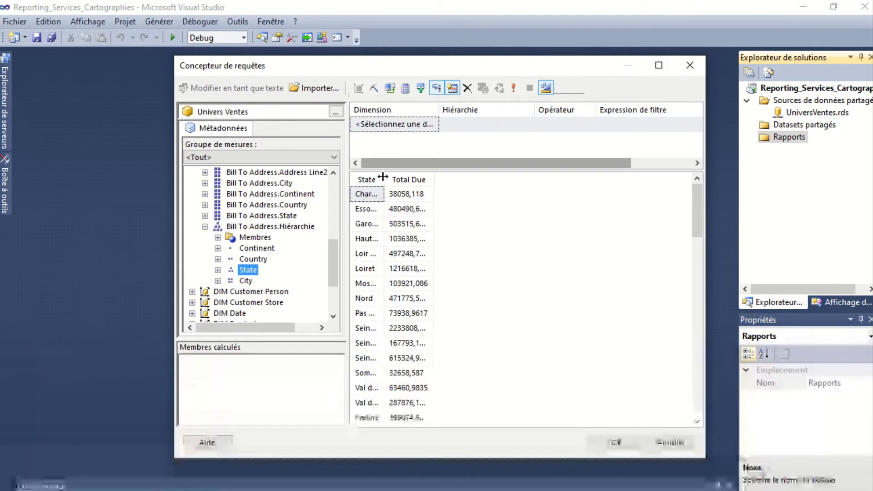
drag(385, 180, 434, 187)
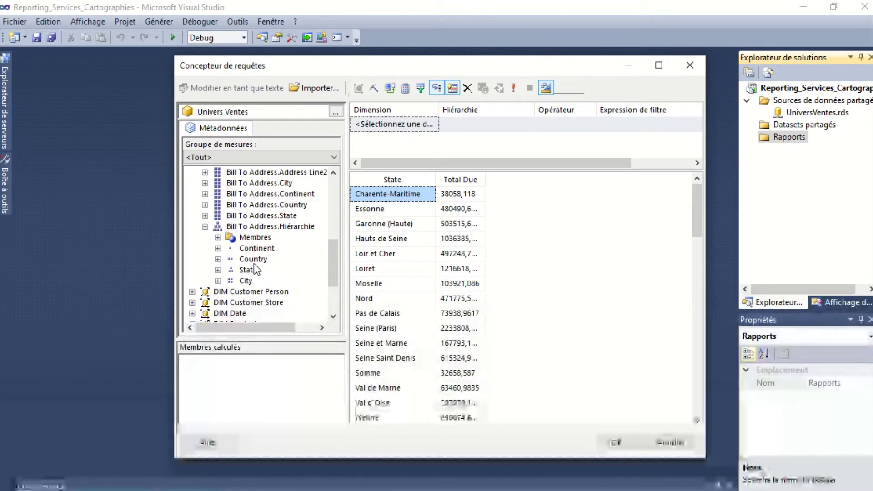
Filter the query with the Bill To Address hierarchy equal to United States under North America, and accept the query.
drag(254, 263, 409, 121)
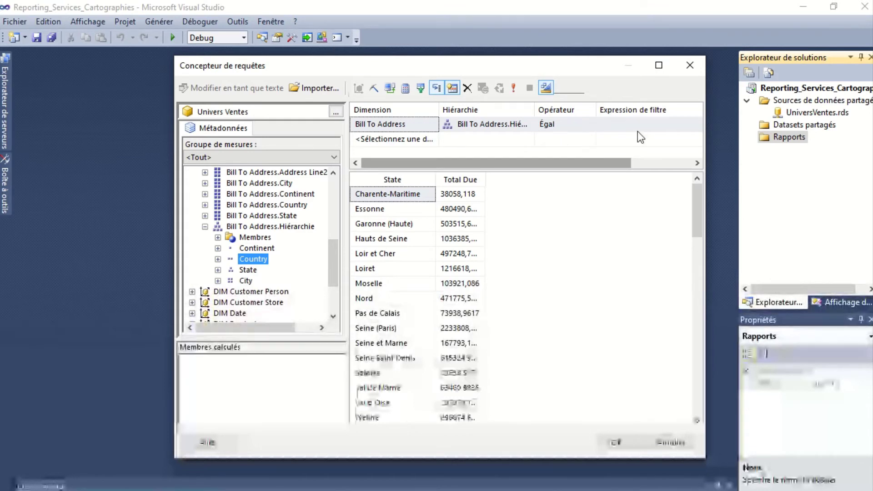
click(590, 127)
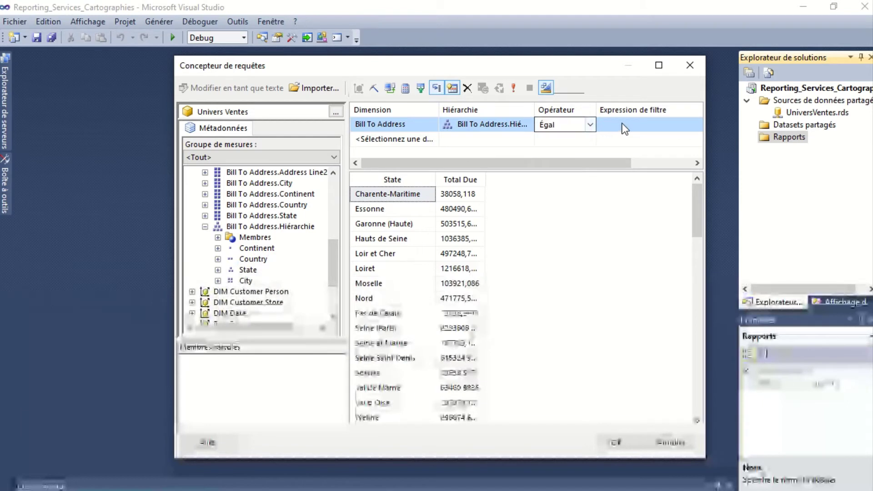
click(696, 124)
click(696, 124)
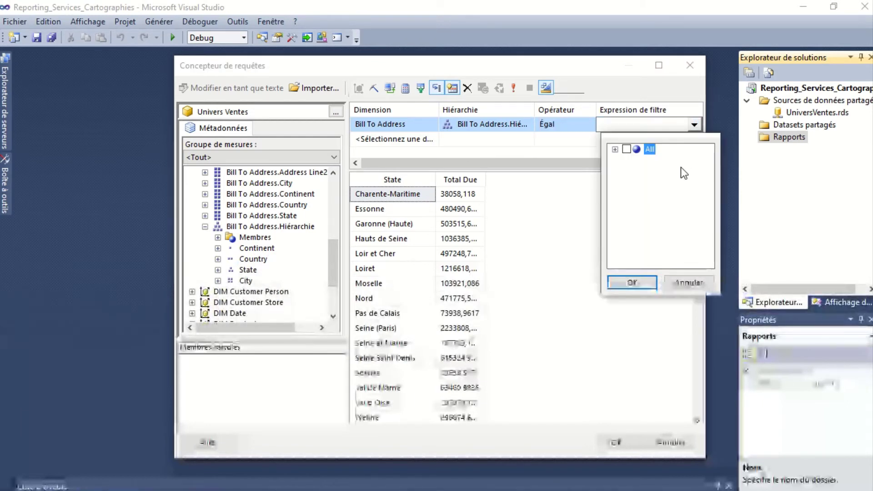
click(616, 149)
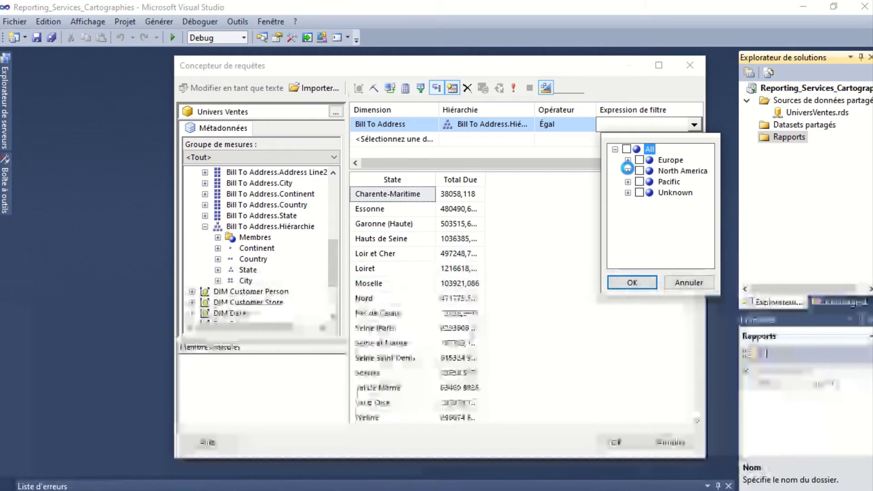
click(628, 171)
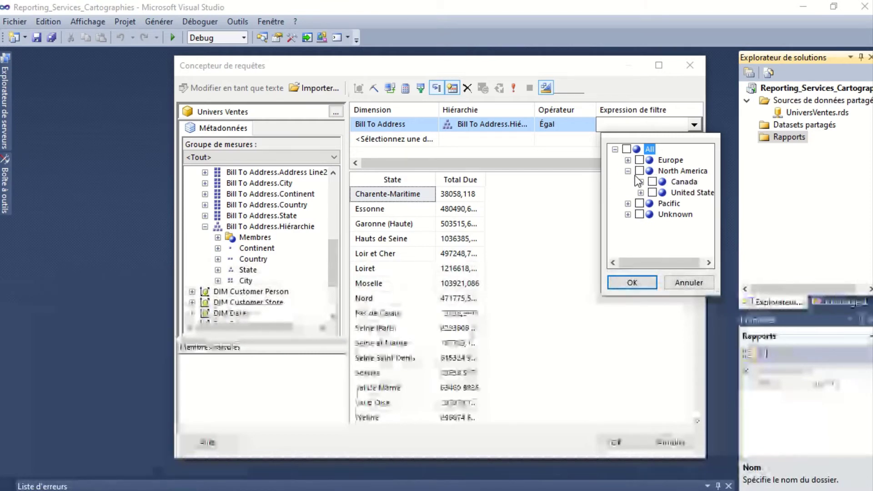
click(655, 193)
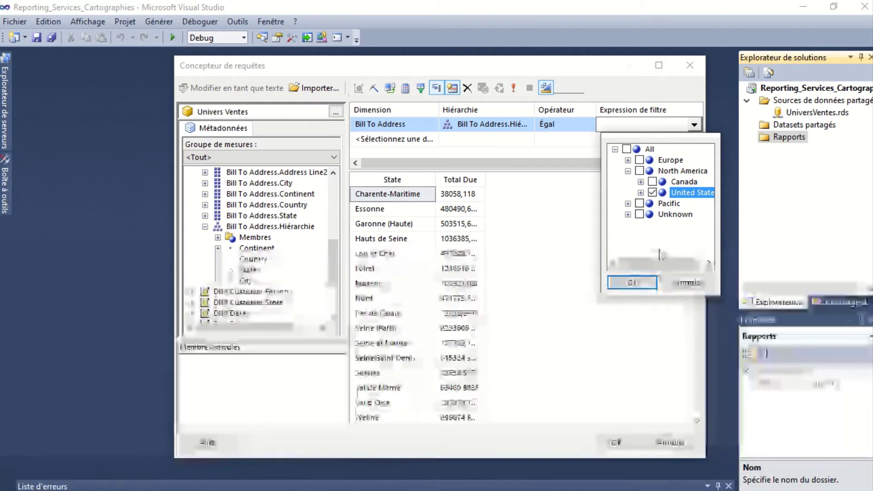
click(633, 282)
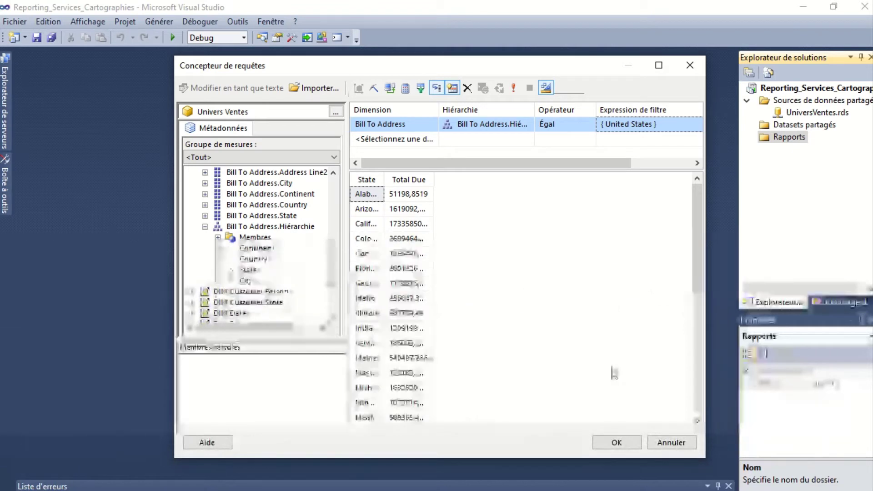
click(617, 443)
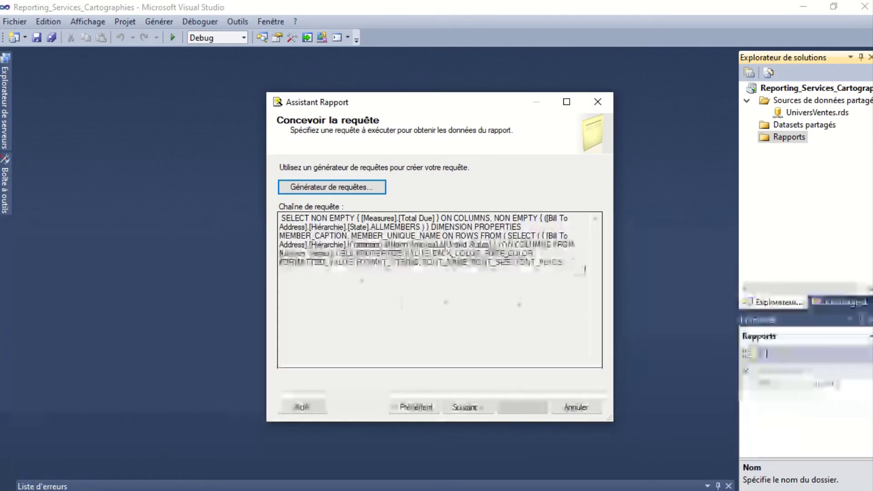
Set up a tabular report with State and Total_Due as detail fields and the Ardoise table style.
click(490, 408)
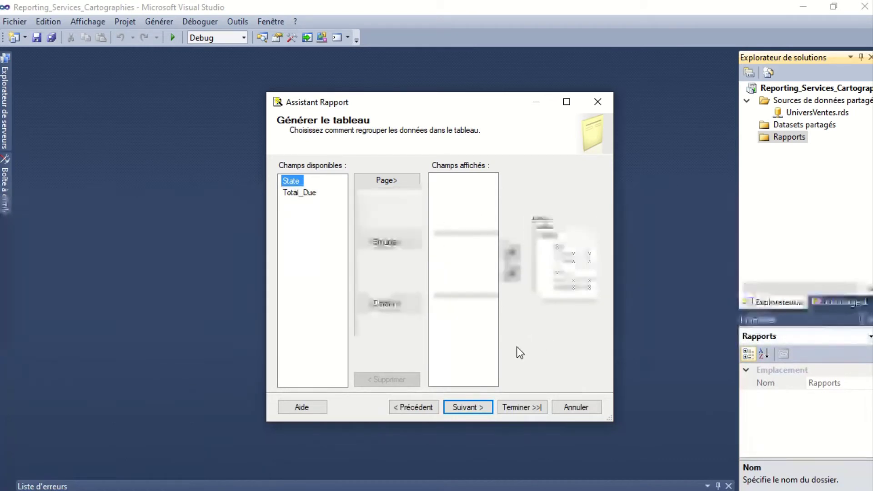
click(486, 405)
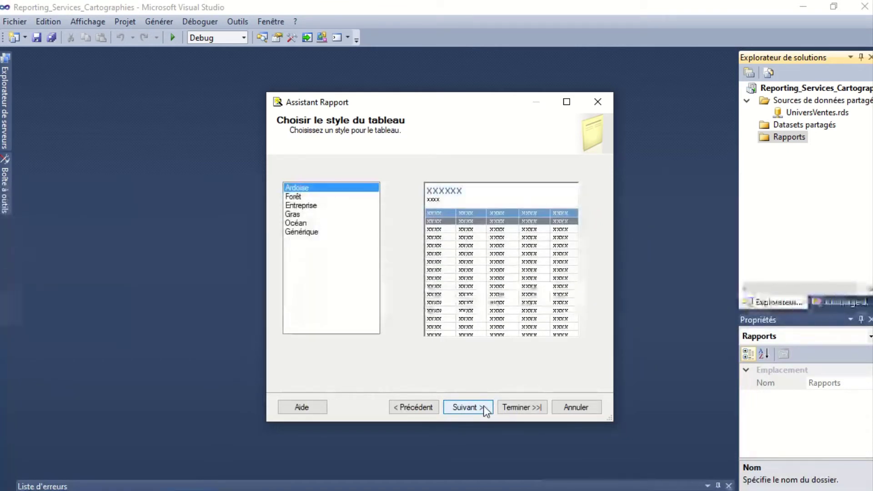
click(484, 406)
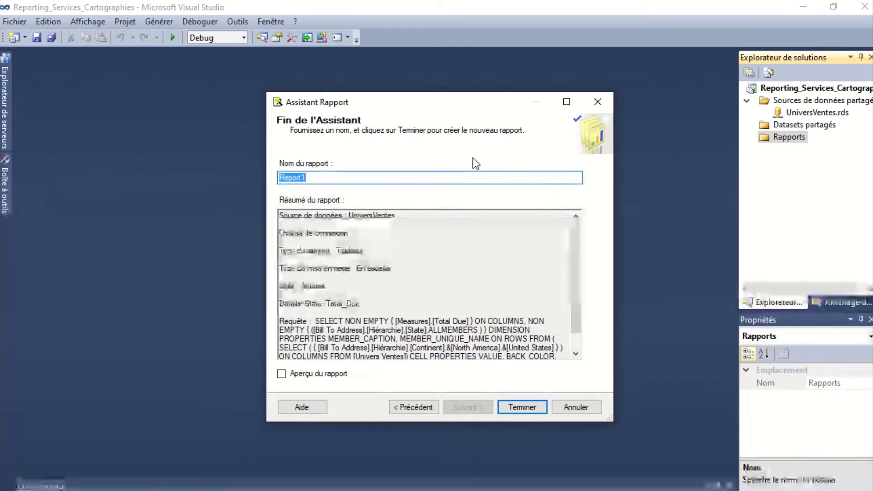
Name the report "Cartographie - Ventes par Etat aux Etats-Unis" and finish the report wizard.
text(REntes)
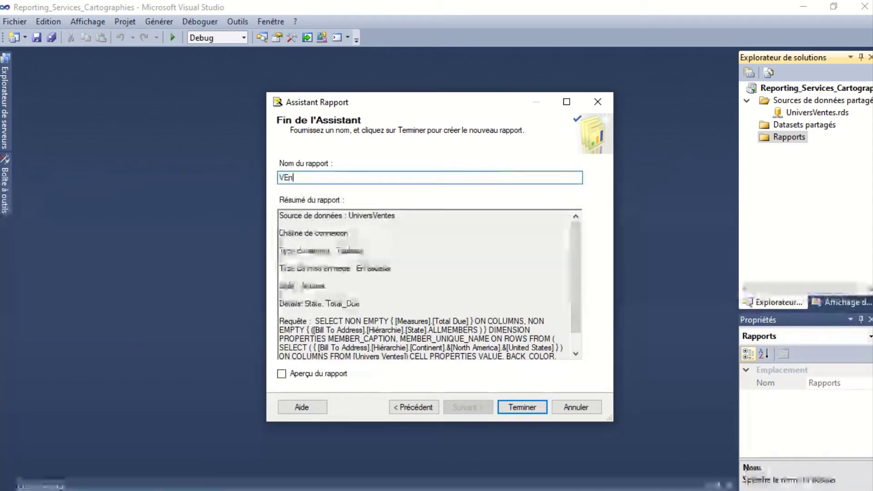
key(BackSpace)
key(BackSpace)
text(entes par)
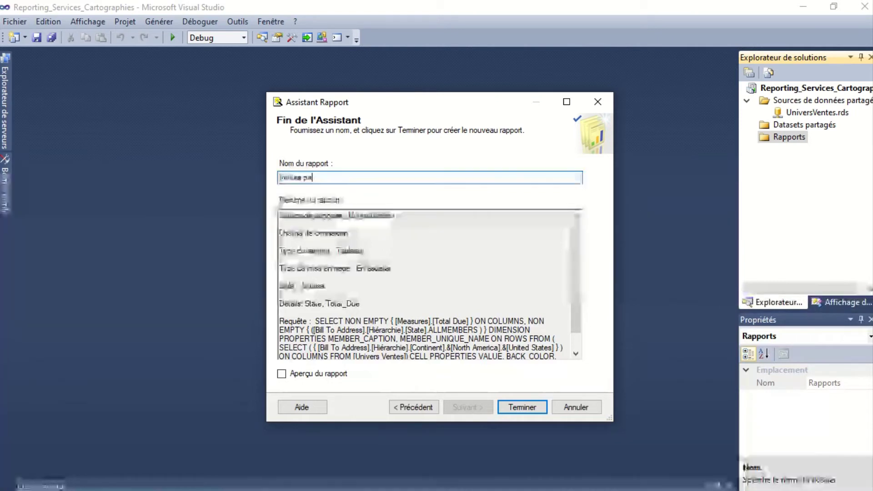
text( Eta)
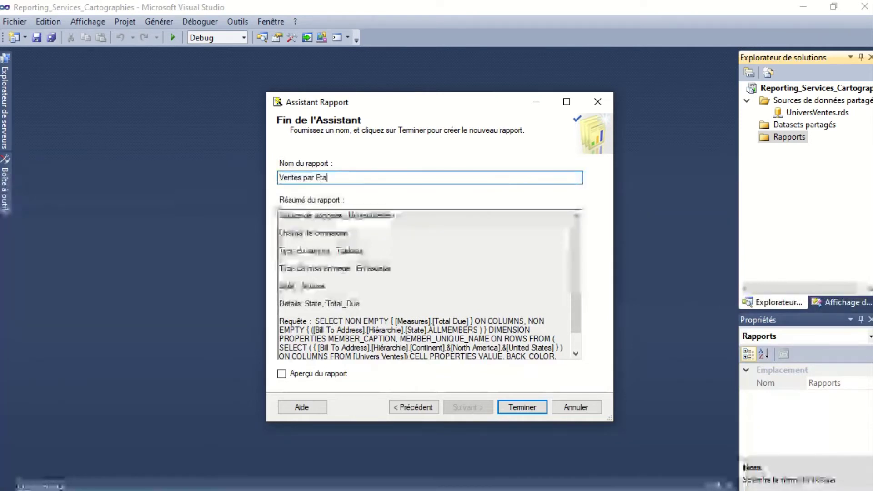
text(t au)
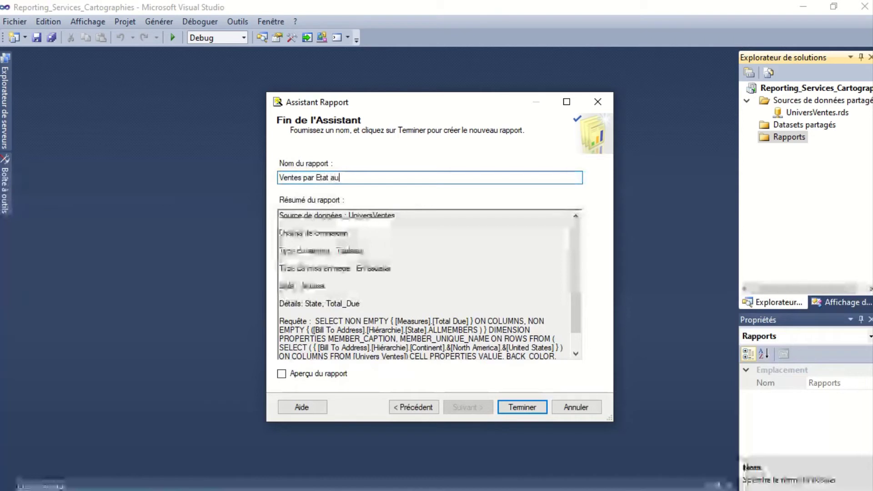
text(x Etats-)
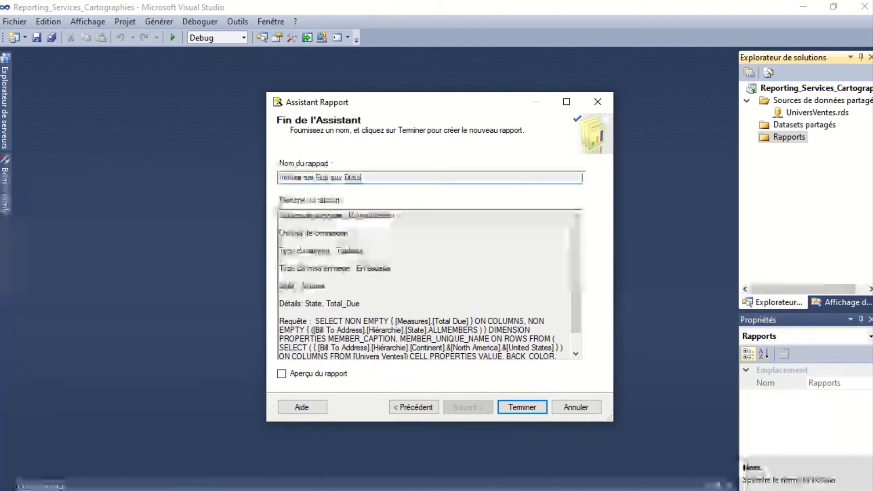
text(Unis)
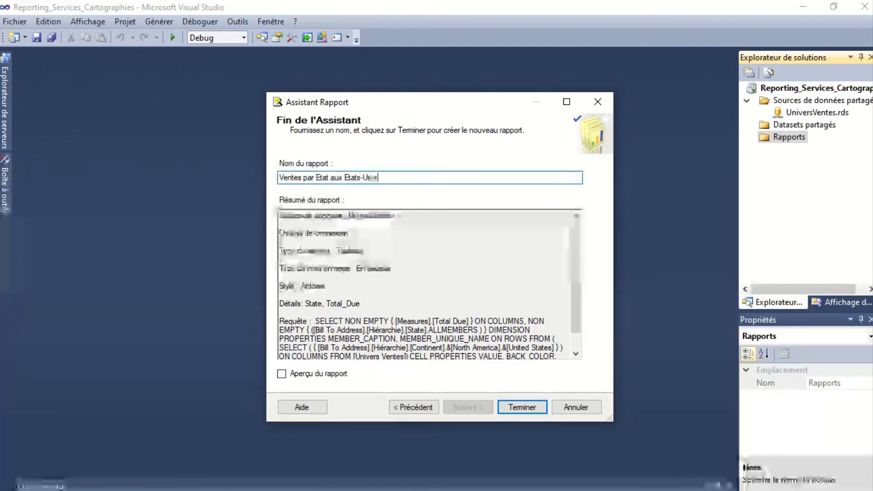
text(s)
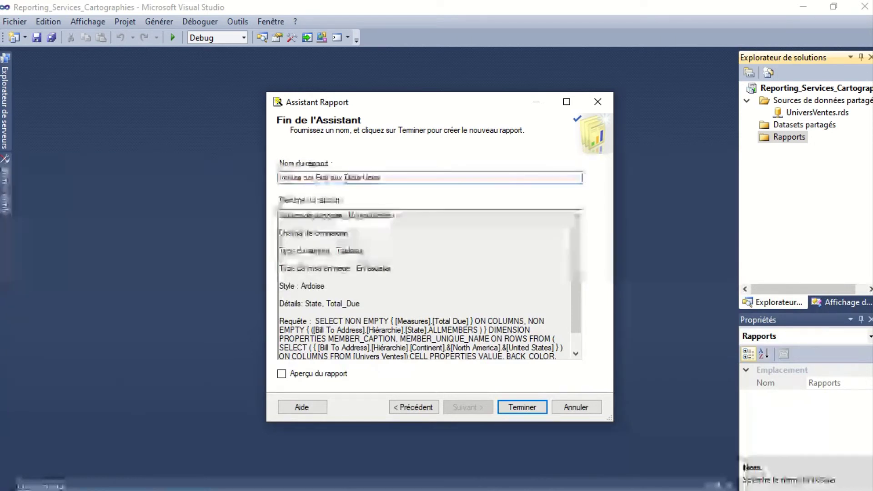
key(BackSpace)
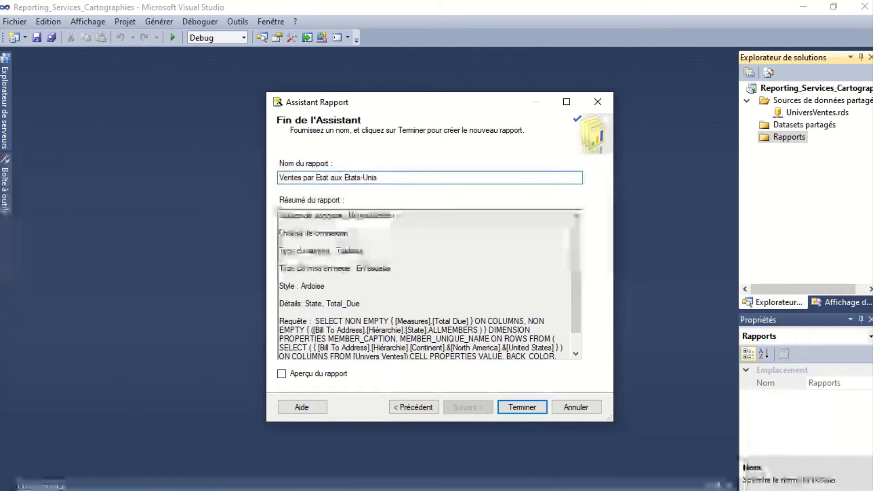
key(Home)
text(Carto)
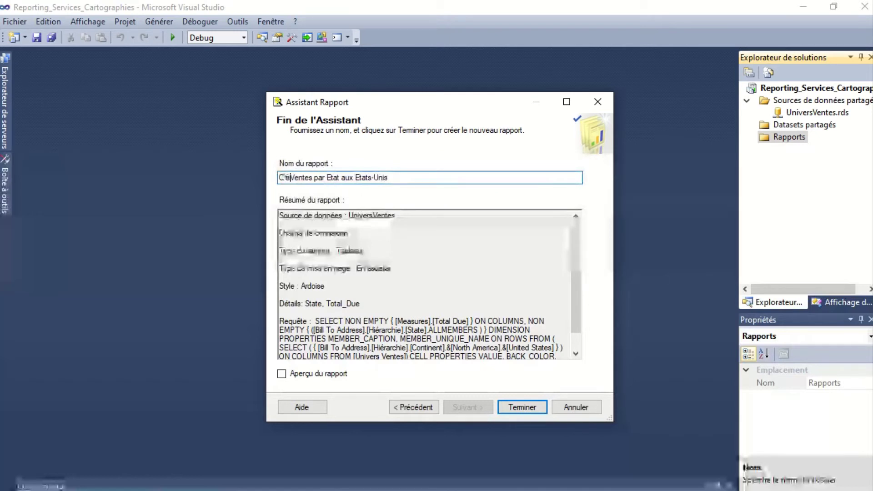
text(graphie )
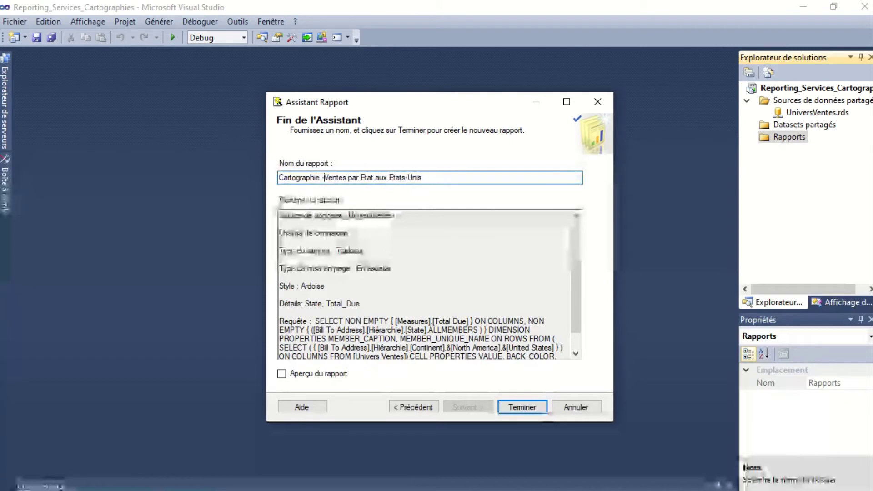
text(-)
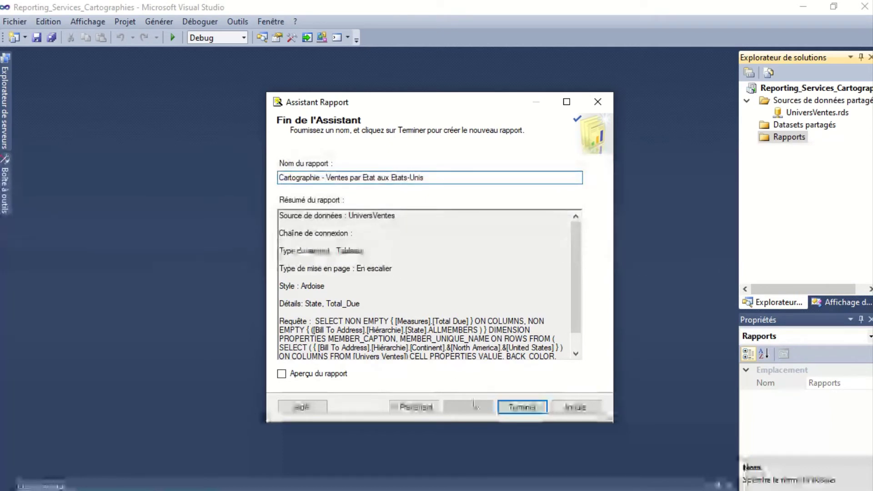
click(526, 409)
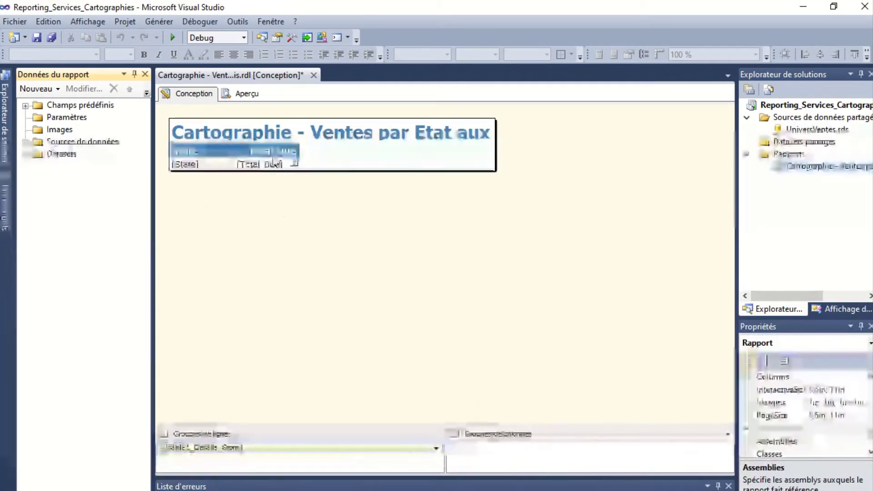
Delete the table containing the State and Total Due columns from the report body.
click(291, 152)
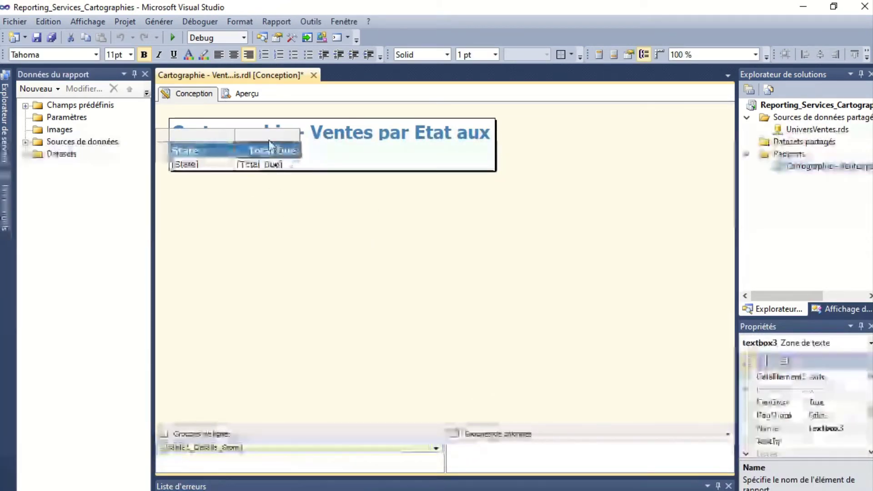
click(163, 135)
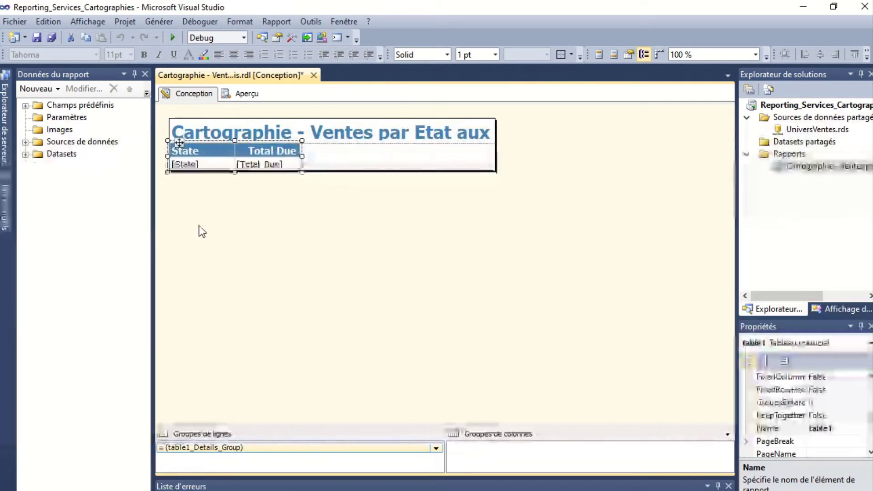
key(Delete)
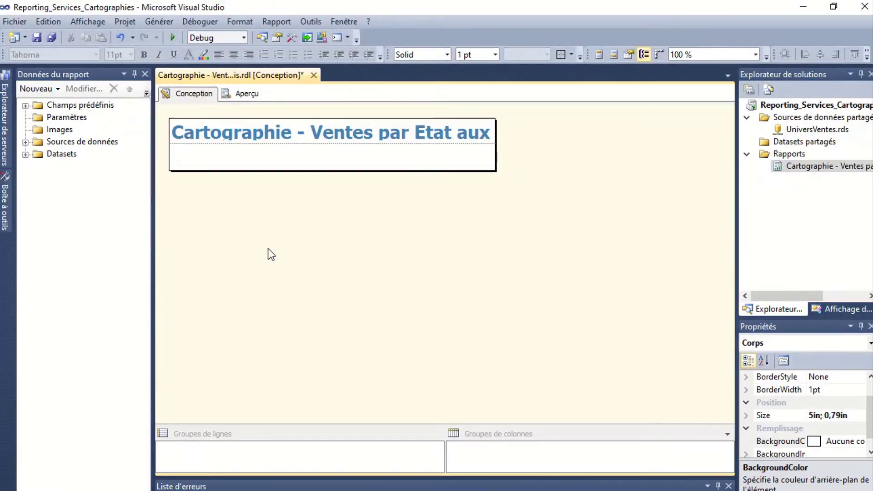
Insert a map into the report body and use USA by State from the map library as its spatial data source.
right_click(291, 155)
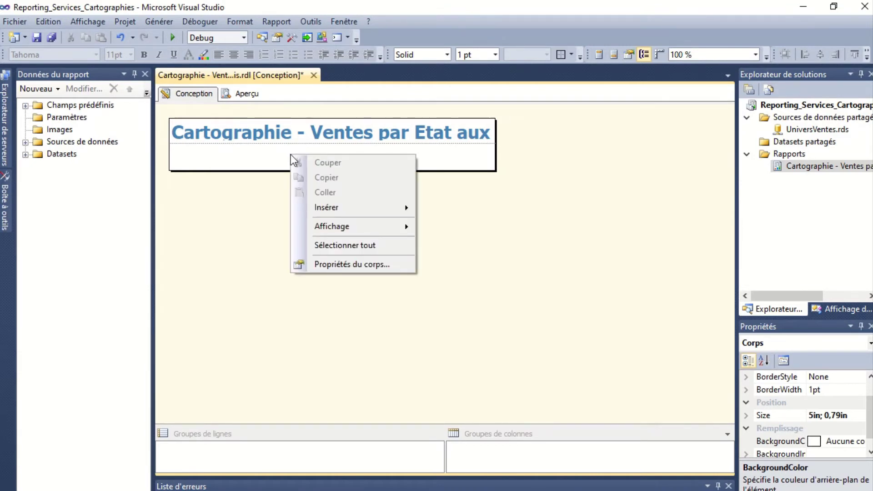
mouse_move(405, 212)
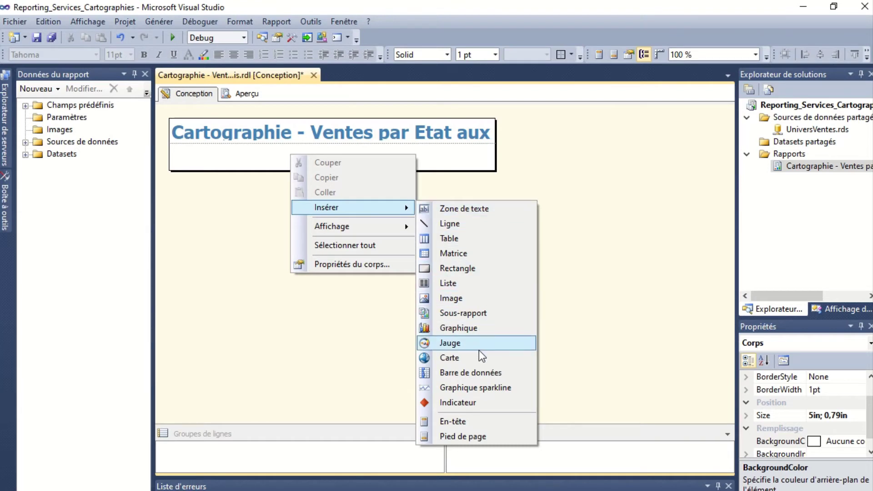
click(481, 362)
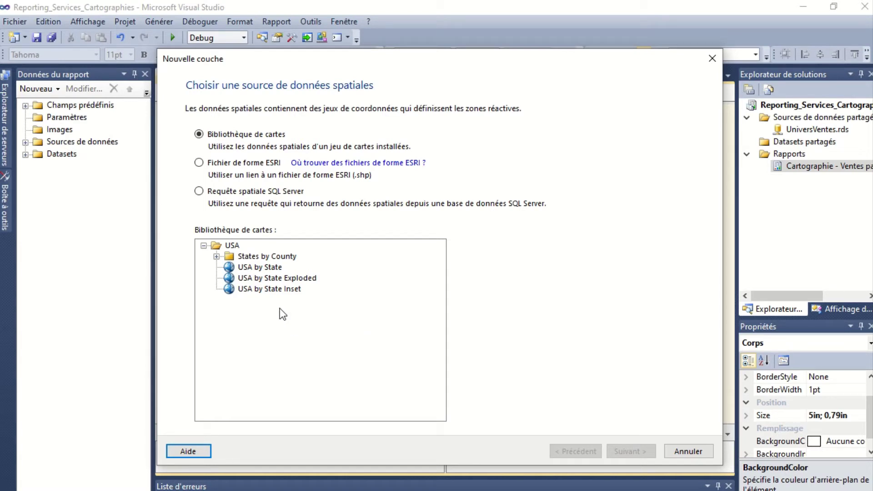
click(275, 267)
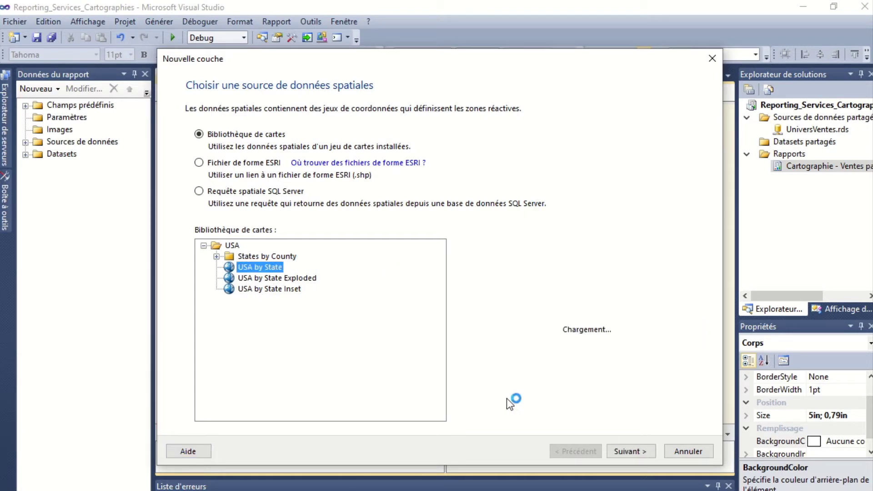
click(288, 277)
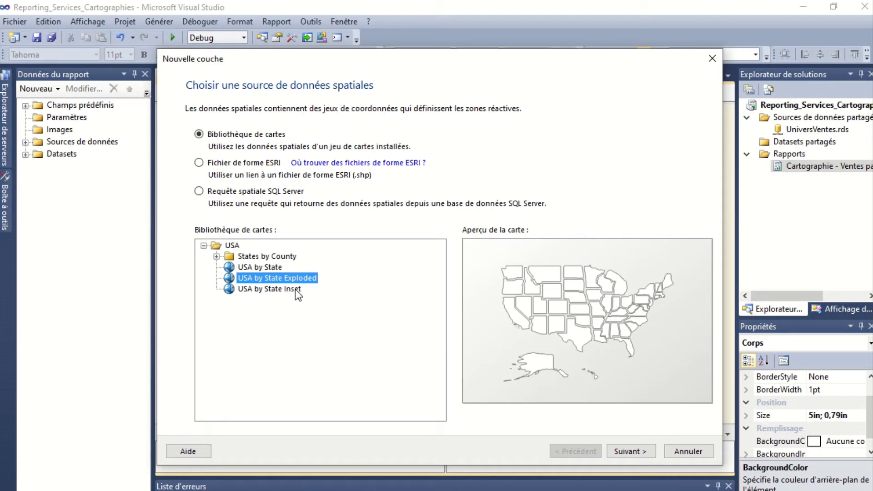
click(296, 289)
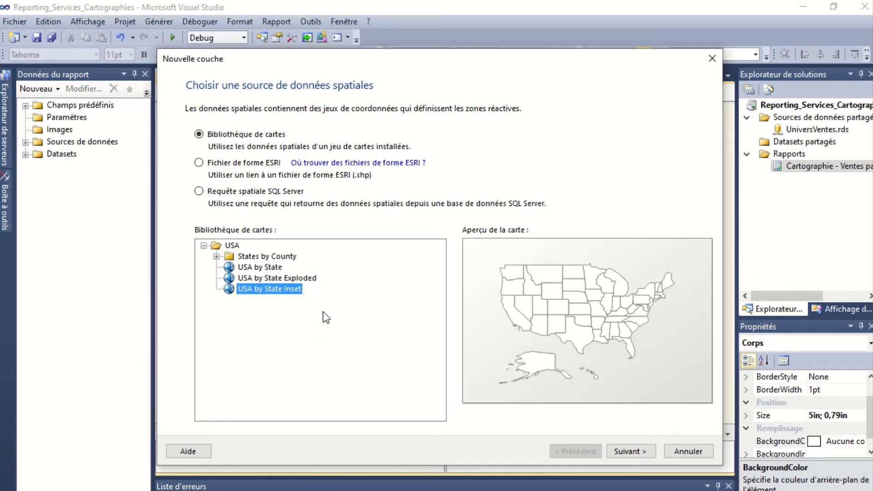
click(273, 268)
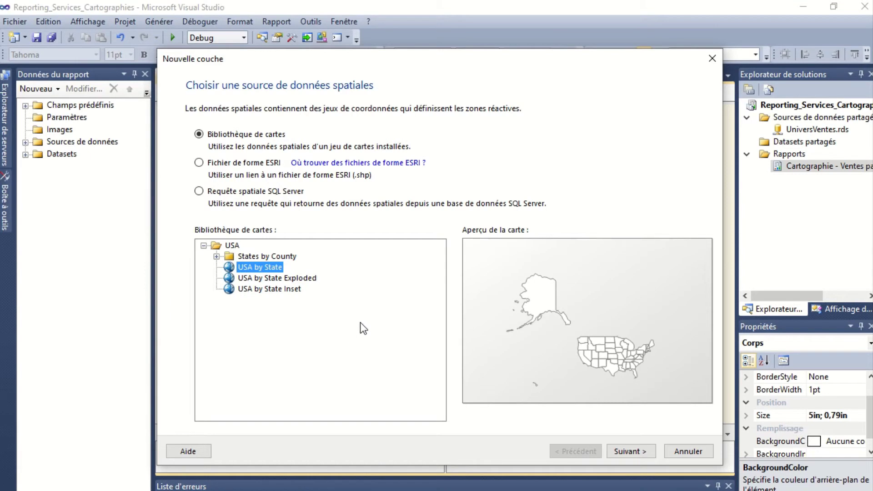
click(646, 455)
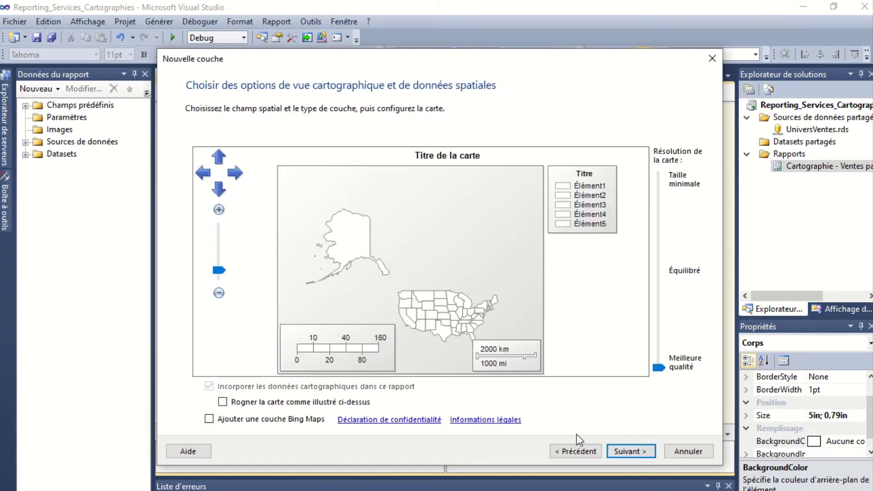
Centre and enlarge the map view on the contiguous United States, leaving Alaska and Hawaii outside the frame.
click(413, 302)
drag(414, 303, 371, 260)
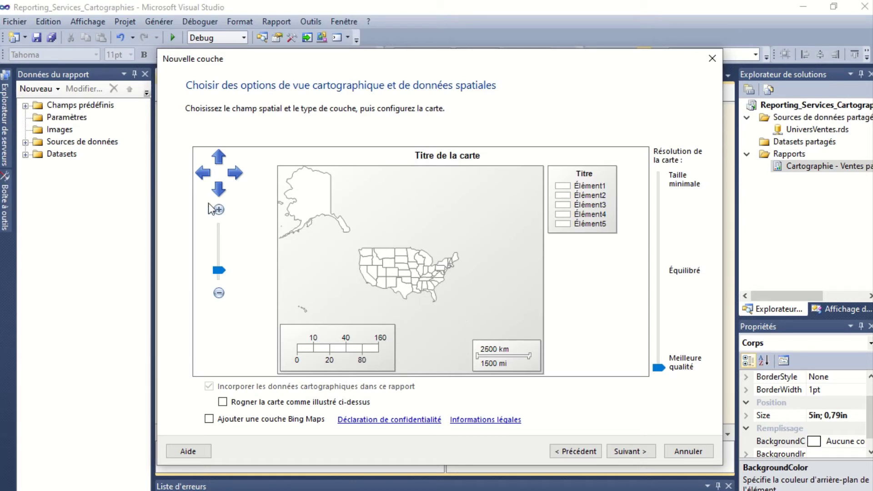
click(219, 210)
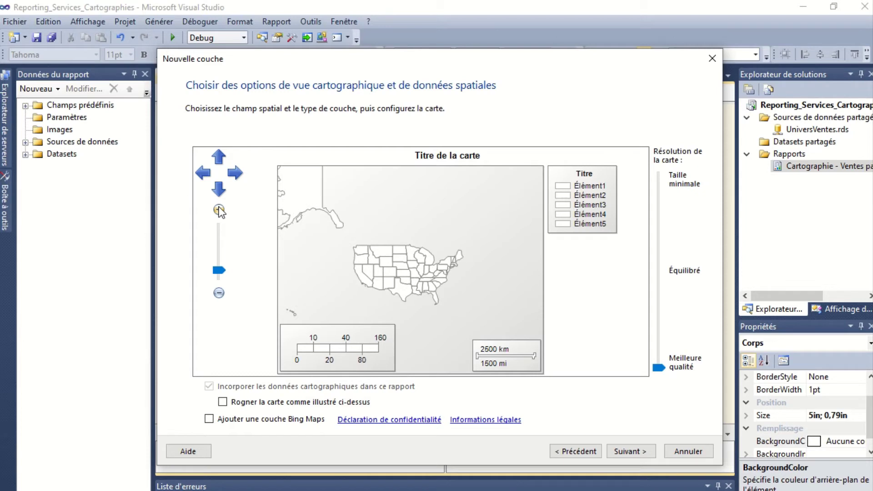
click(219, 210)
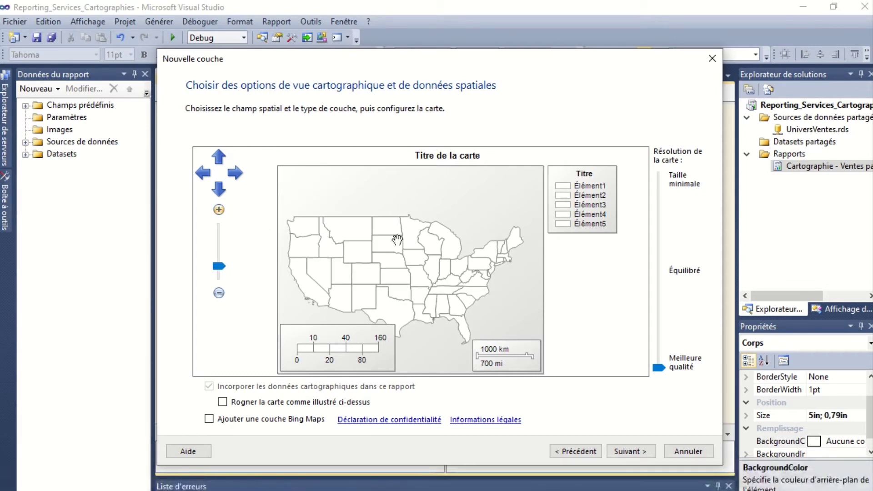
drag(397, 240, 415, 232)
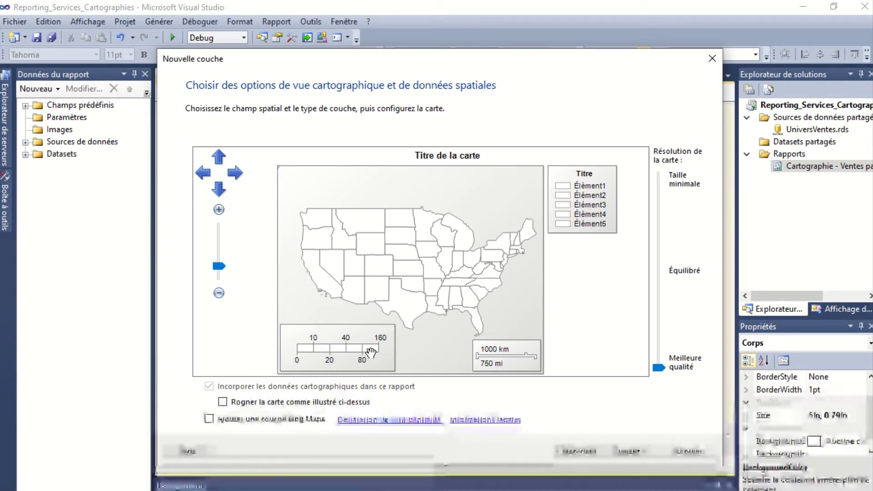
Crop the map to the displayed view and add a Bing Maps layer with the Aérien tile type.
click(223, 403)
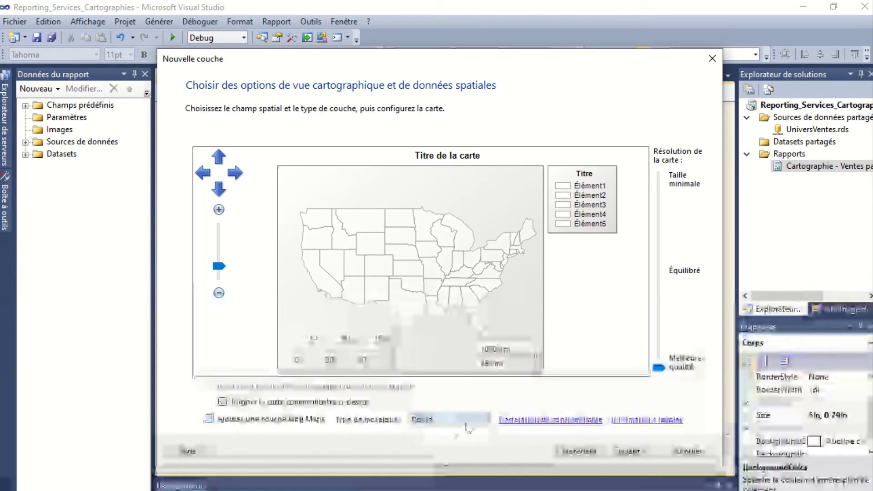
click(487, 422)
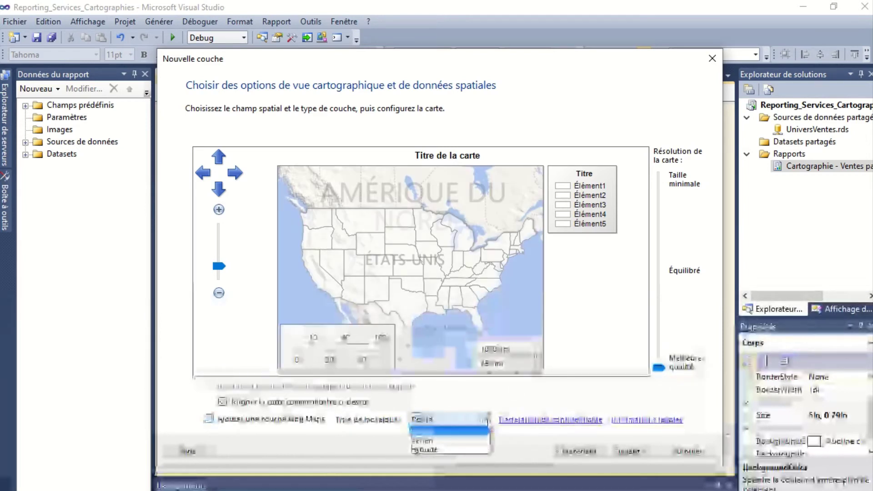
click(482, 441)
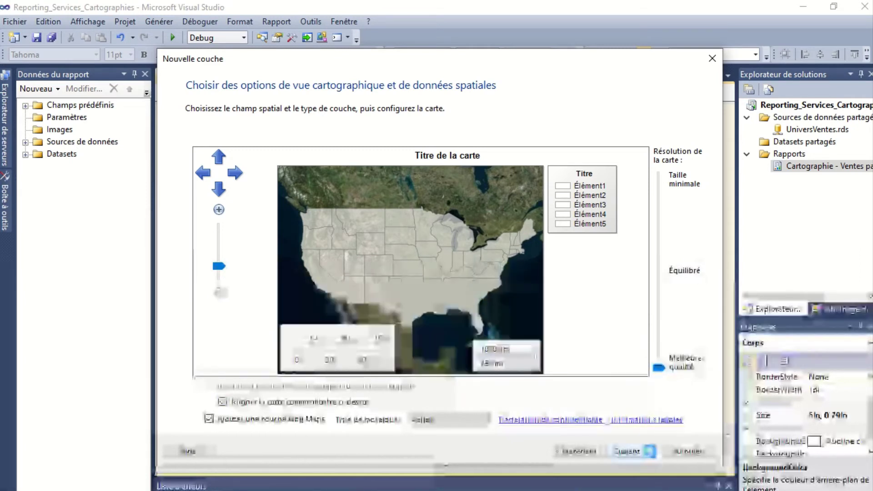
click(627, 444)
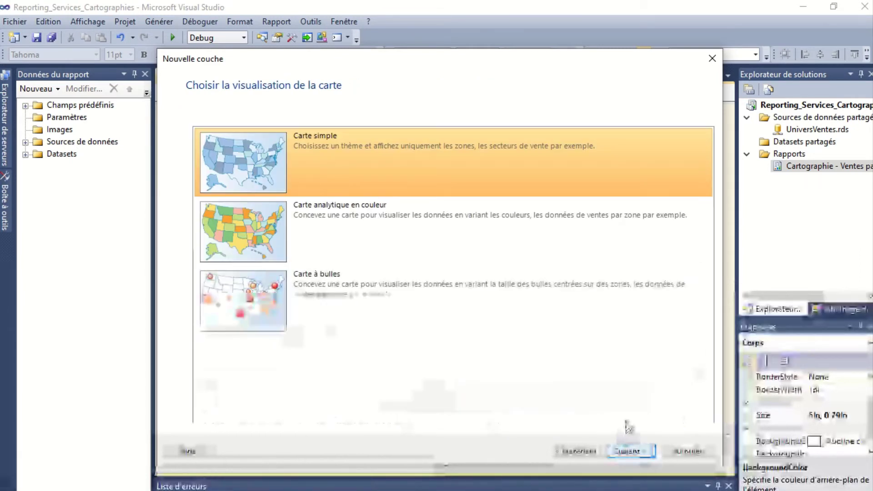
Choose the Carte analytique en couleur visualization and add a new analytical dataset using the UniversVentes connection.
click(383, 248)
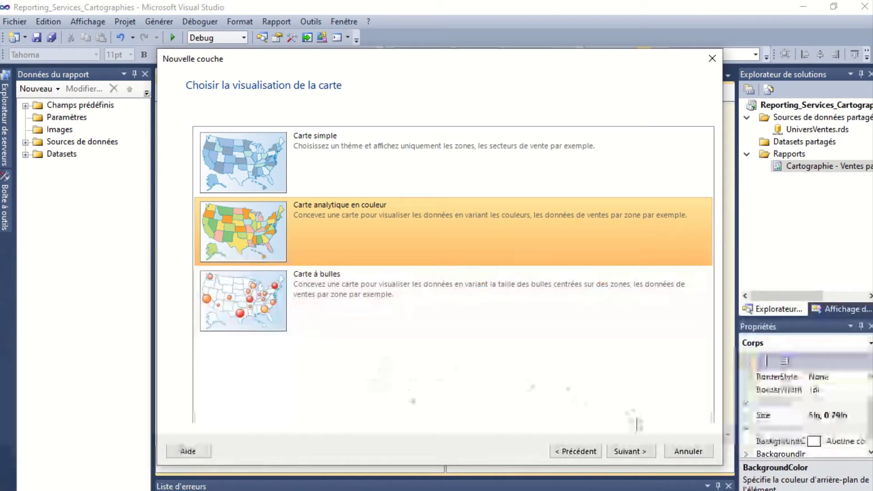
click(649, 449)
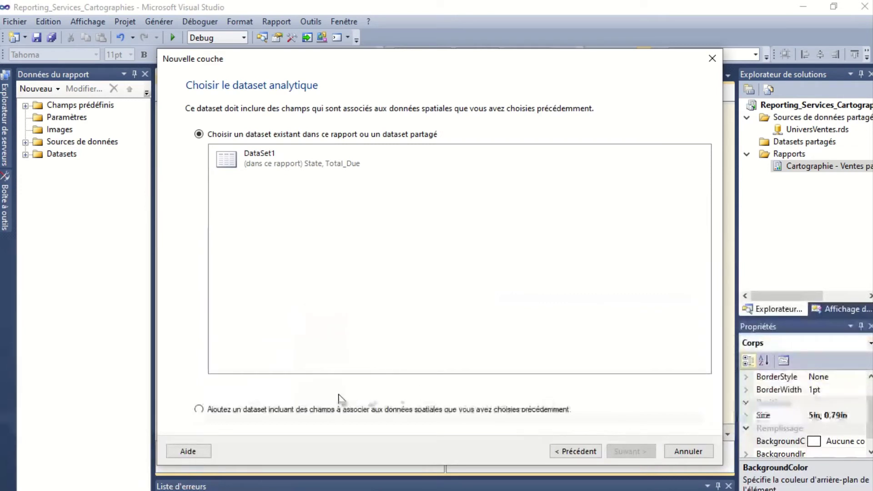
click(251, 409)
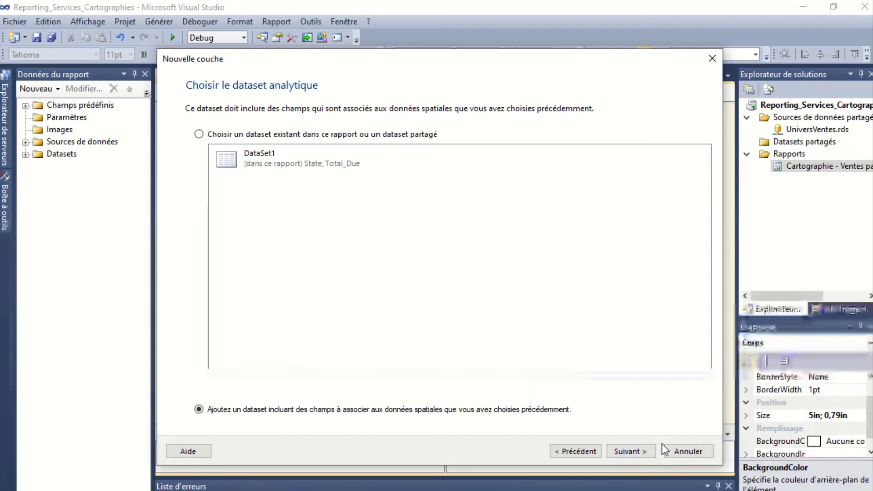
click(649, 451)
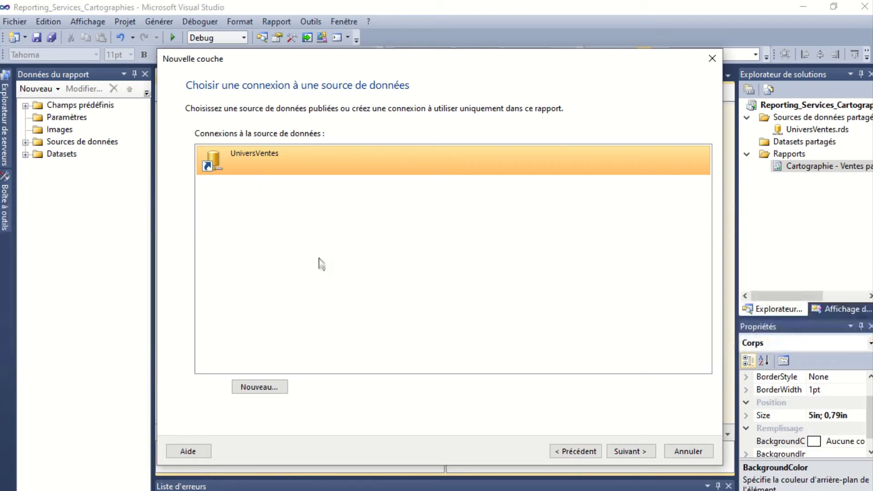
click(634, 455)
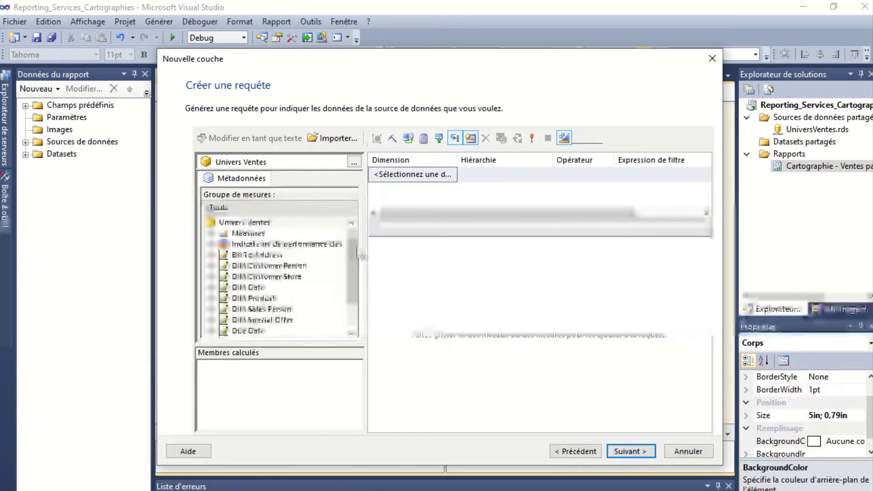
Add the Total Due measure from FACT Sales Order Header to the map dataset query.
scroll(352, 265, down, 1)
scroll(352, 265, up, 1)
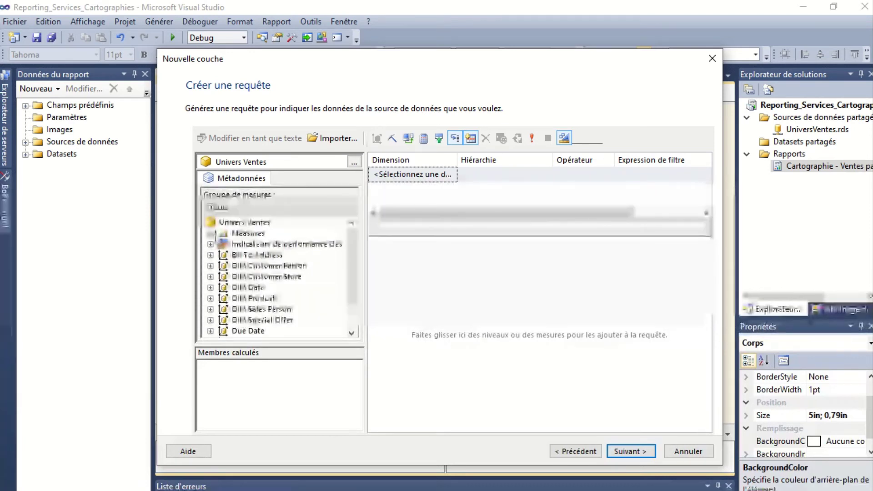
click(211, 233)
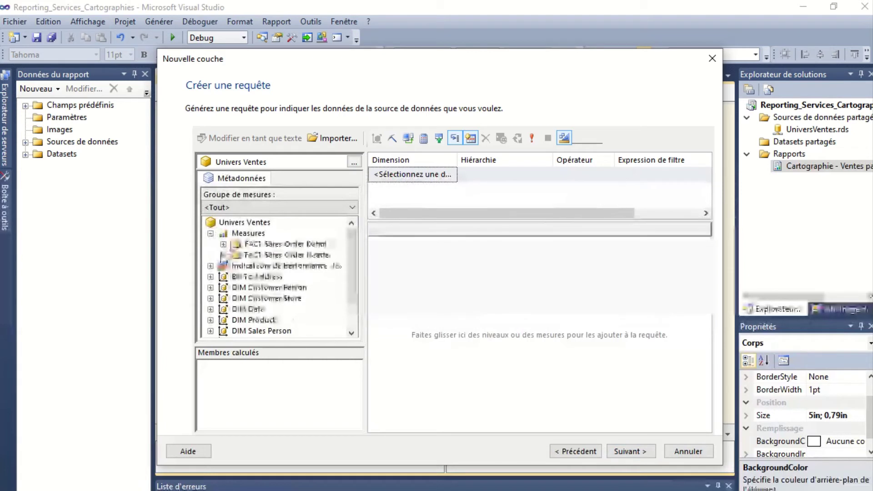
click(223, 255)
scroll(282, 282, down, 2)
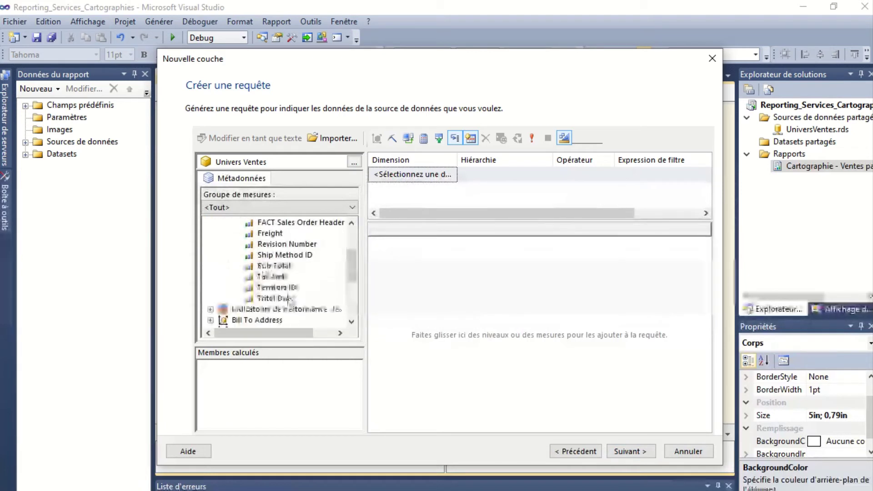
drag(289, 300, 455, 282)
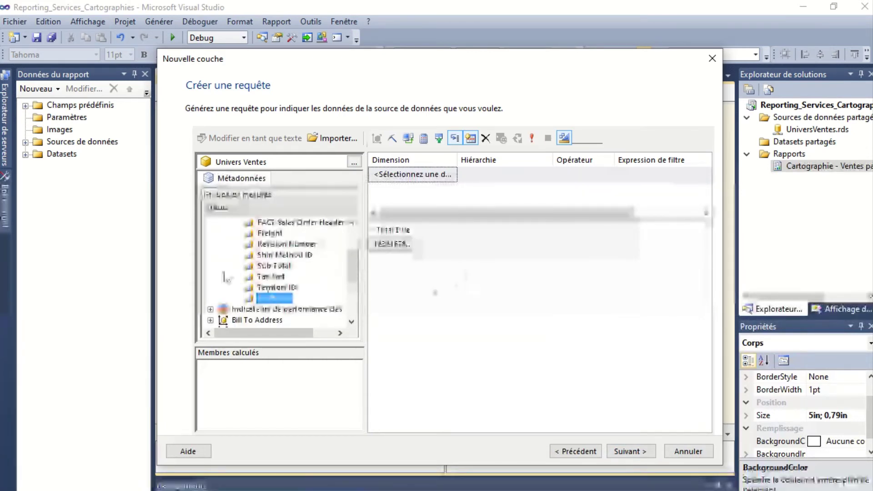
Add the State level of the Bill To Address hierarchy before Total Due in the map query and accept the query.
scroll(225, 278, down, 2)
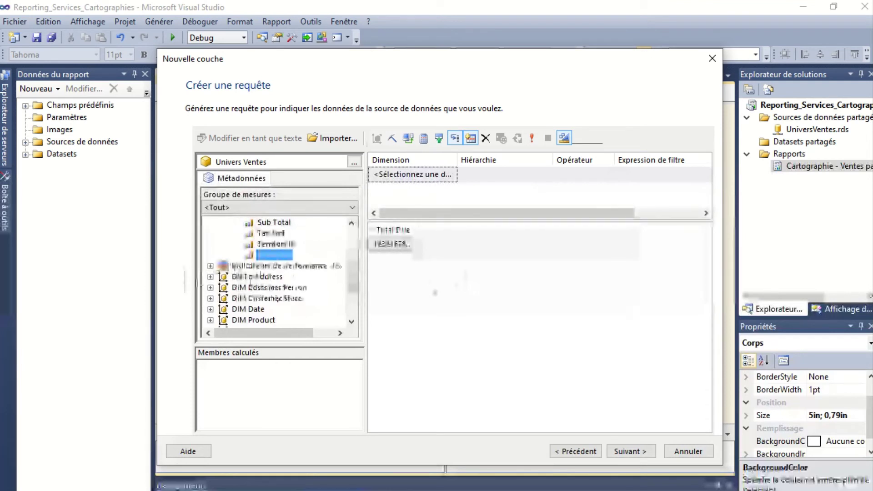
double_click(257, 276)
scroll(256, 270, down, 1)
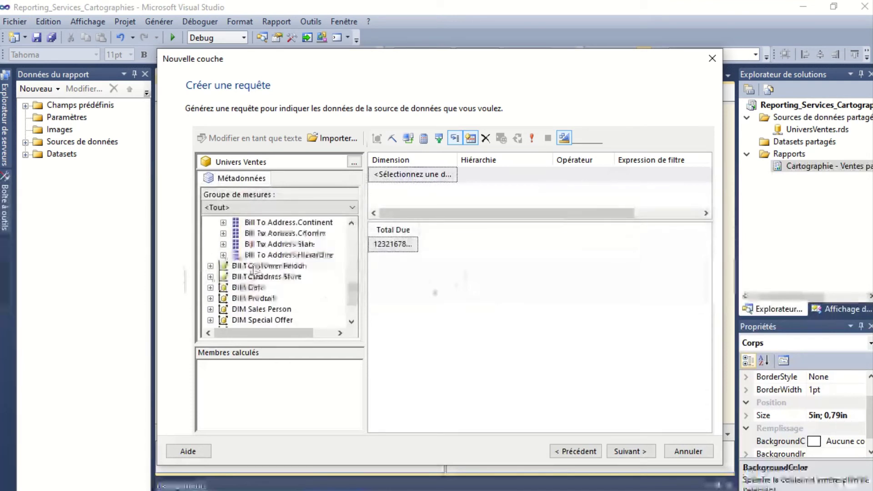
click(225, 255)
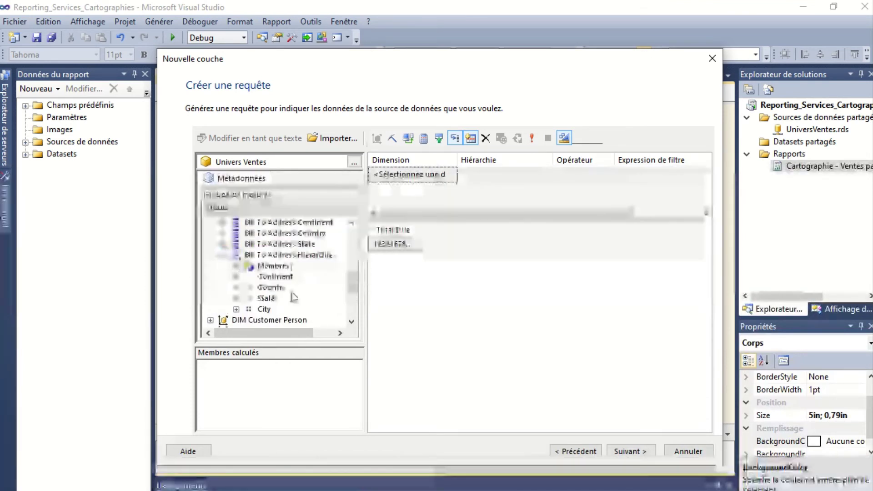
drag(266, 300, 371, 233)
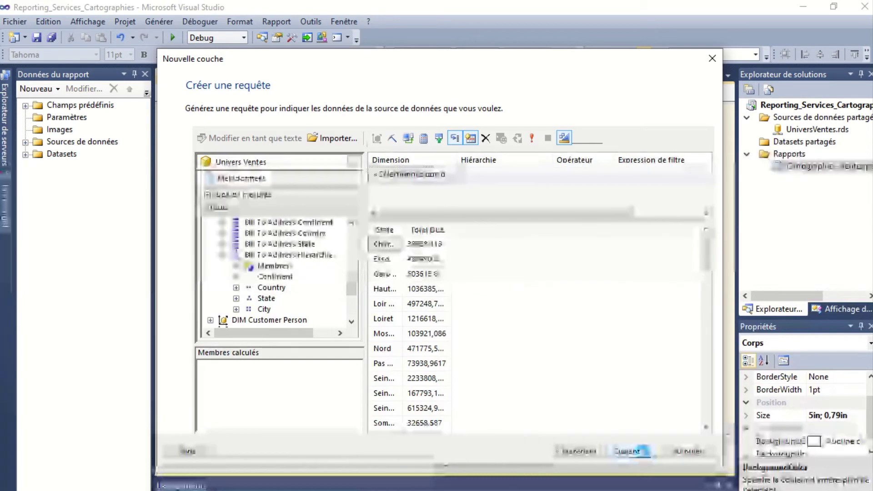
click(630, 451)
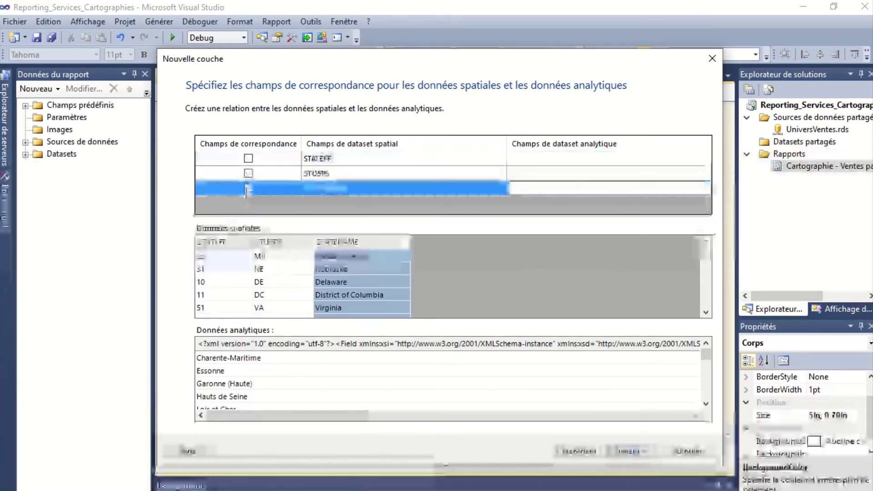
Match the spatial field STATENAME to the analytical dataset field State and continue to the colour theme settings.
click(248, 189)
click(248, 188)
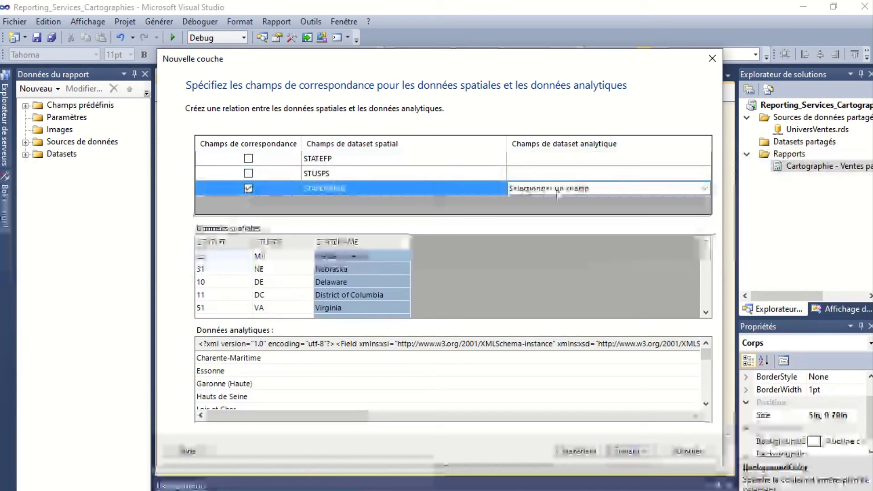
click(558, 189)
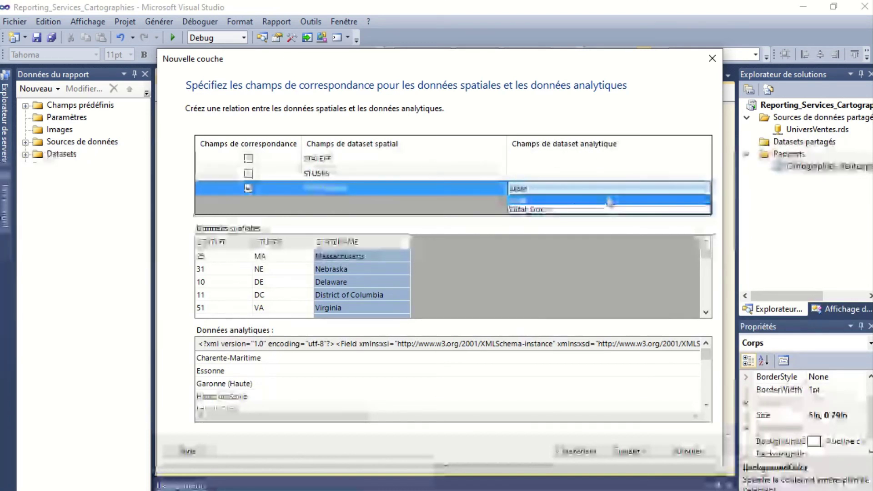
click(556, 204)
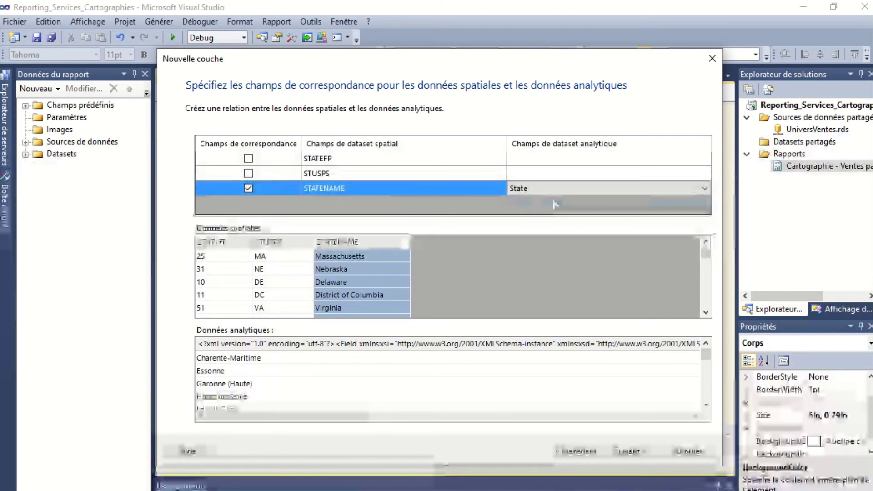
click(642, 458)
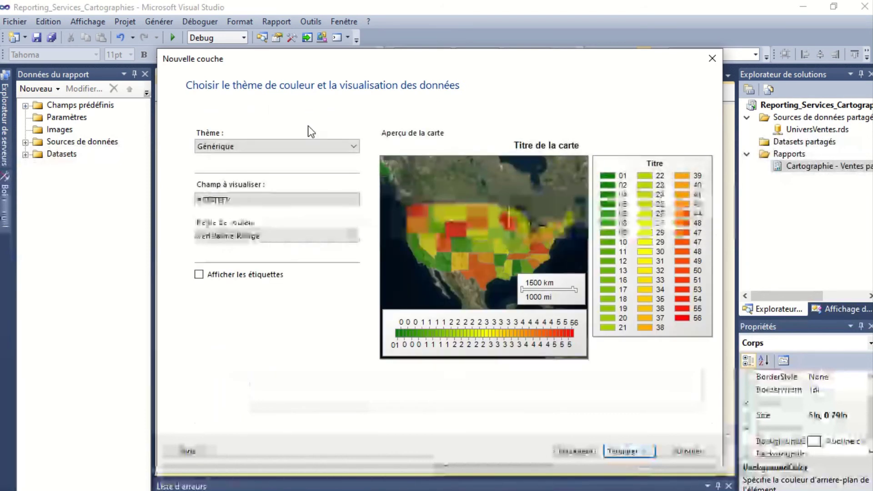
Visualize the [Sum(Total_Due)] field on the map with the Vert-Jaune-Rouge colour rule and finish the layer.
click(281, 201)
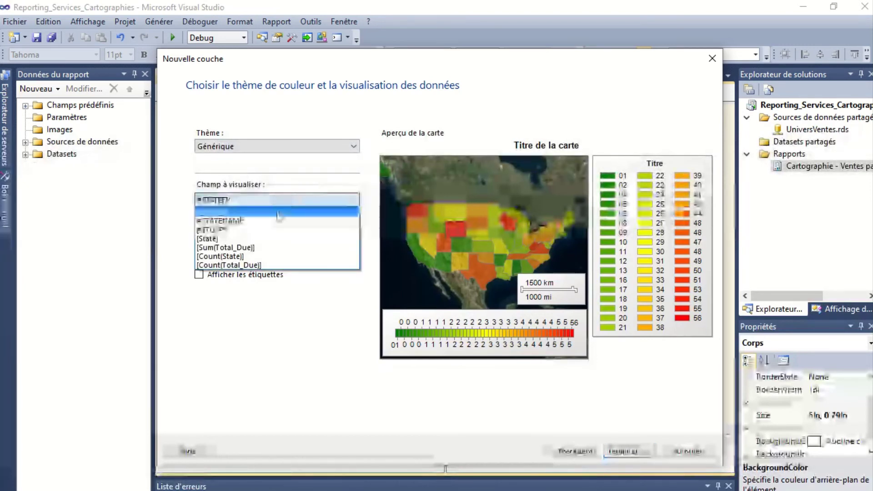
click(277, 248)
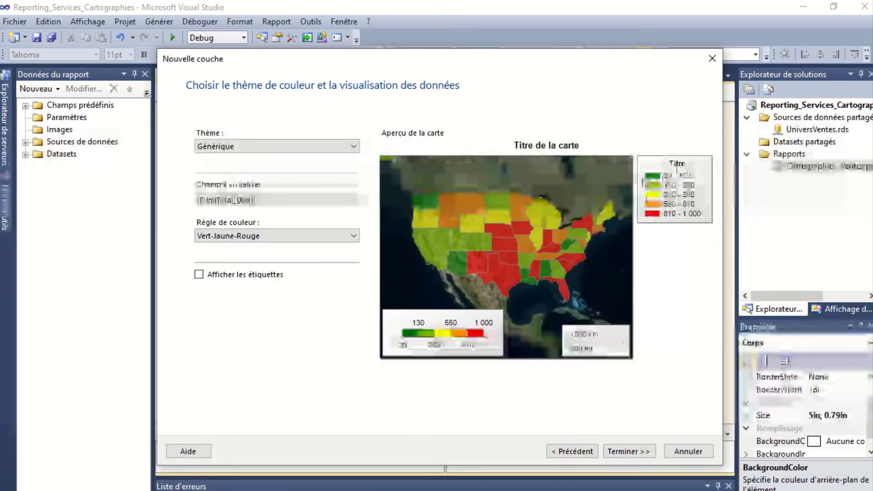
click(648, 455)
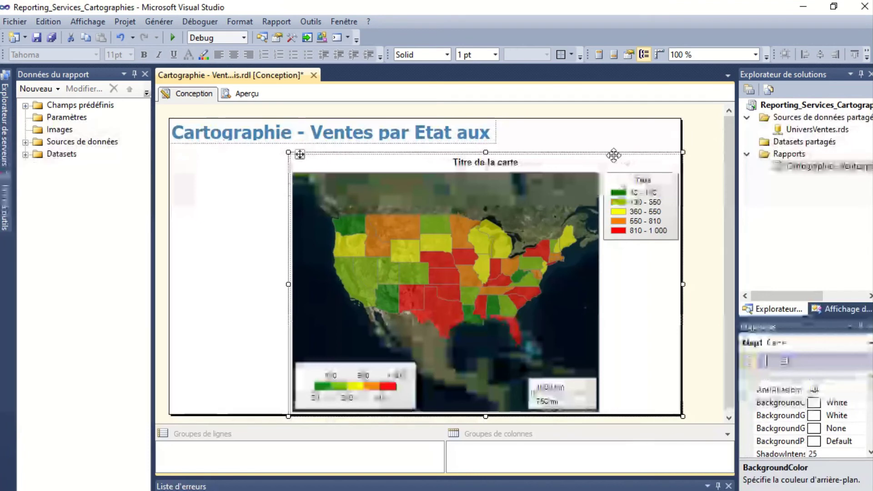
Move the map directly under the report title and set the map title to "Chiffre d'affaires réalisé aux Etats-Unis".
drag(613, 155, 503, 153)
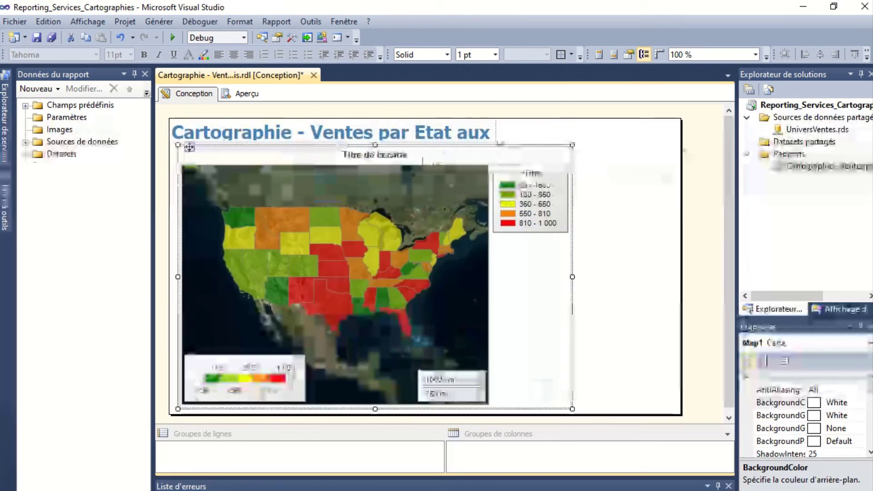
click(399, 161)
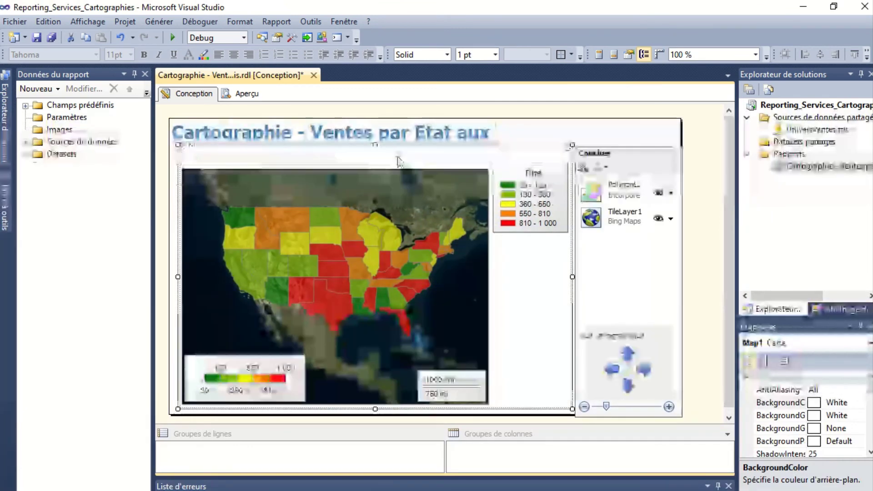
double_click(399, 161)
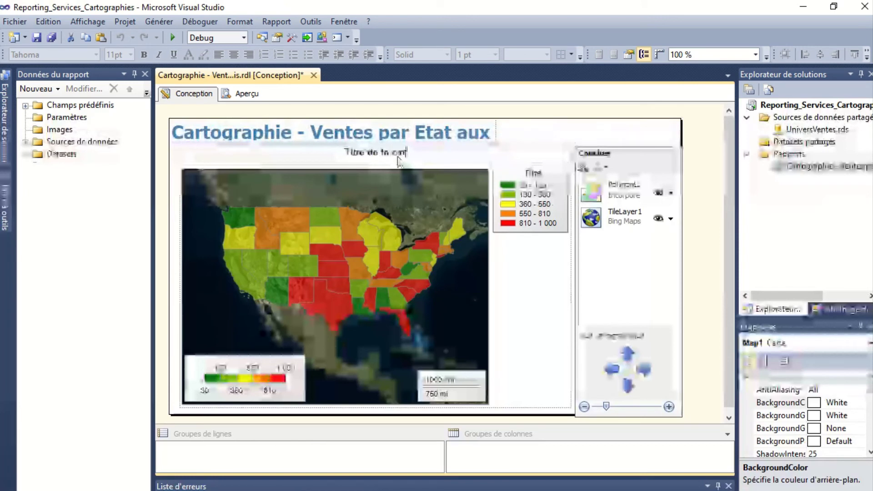
key(BackSpace)
key(BackSpace)
key(BackSpace)
key(BackSpace)
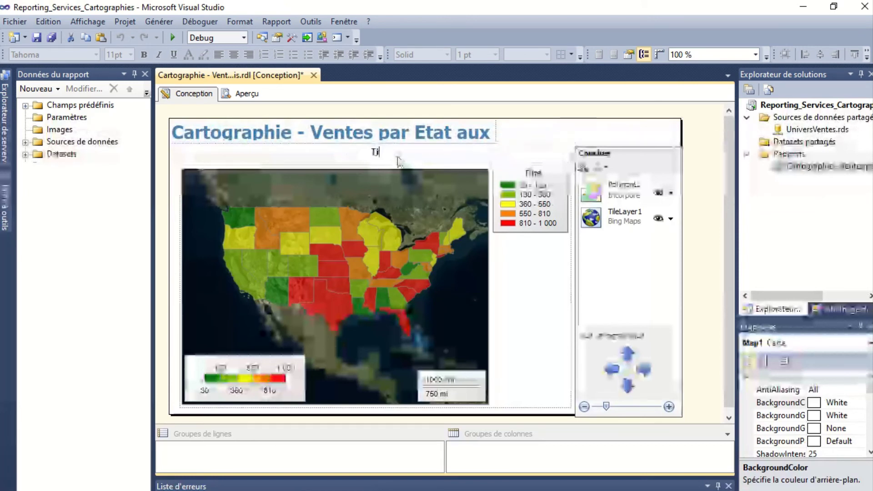
key(BackSpace)
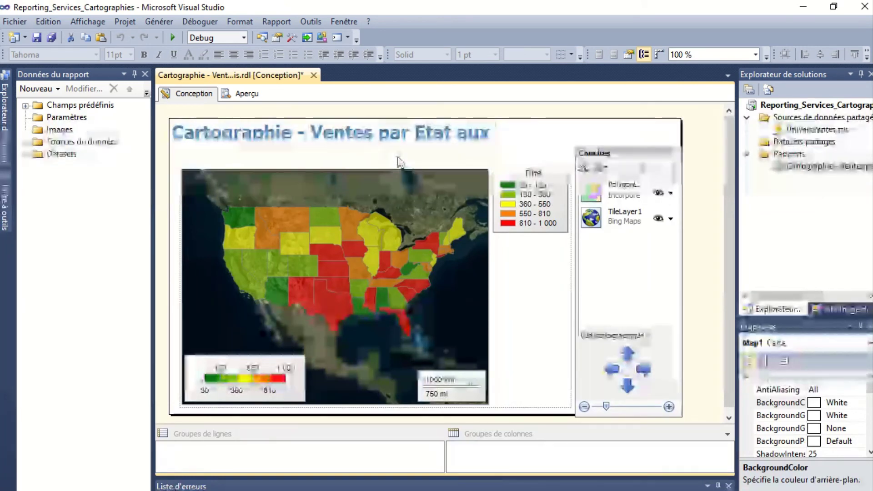
text(Chiff)
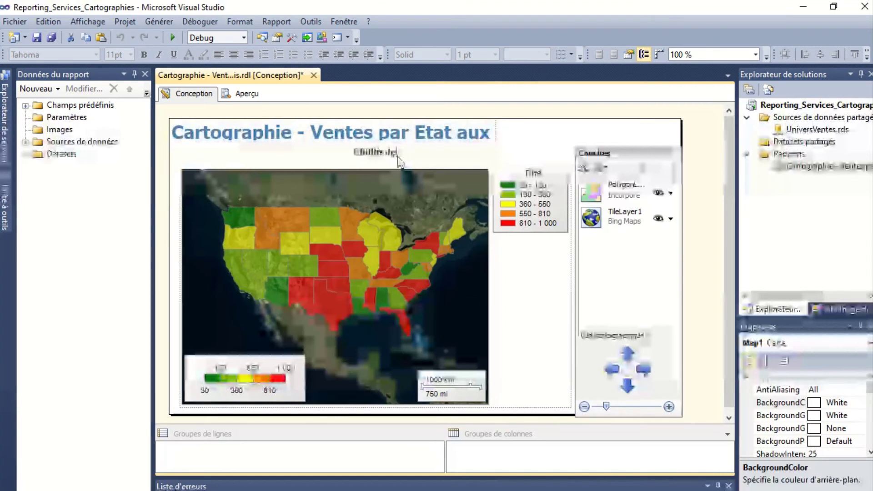
text(re d'affaires r)
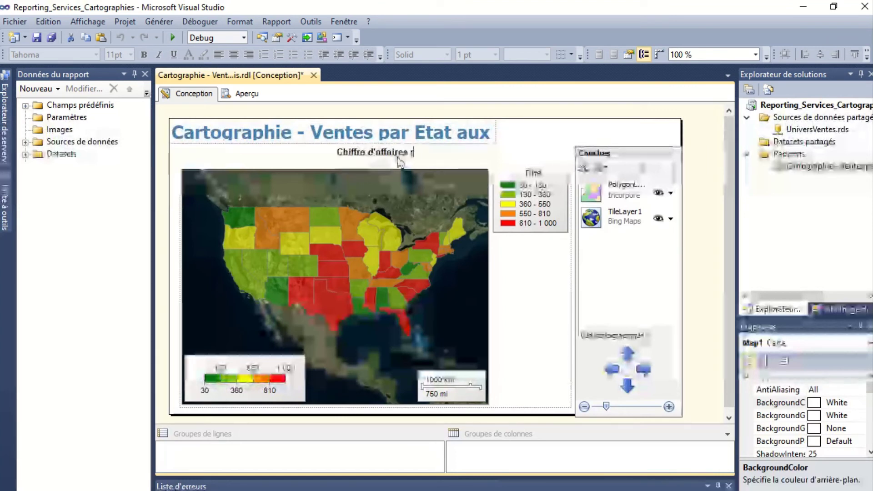
text(éalisé en)
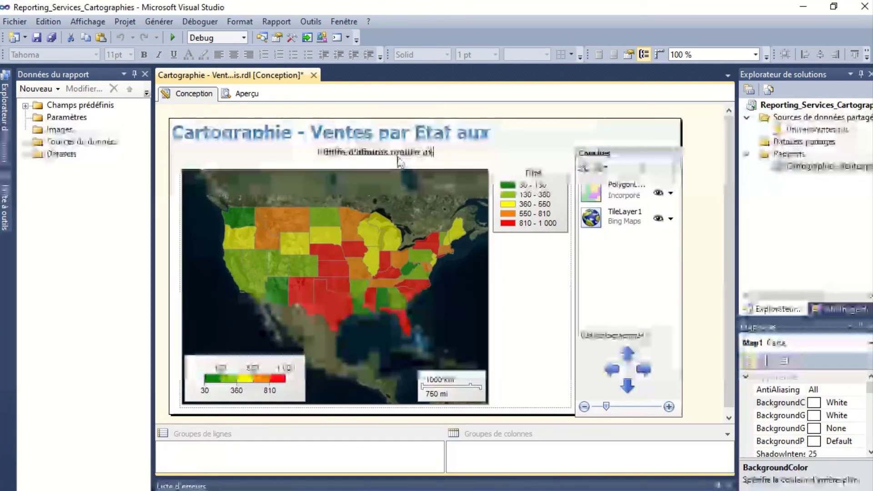
text(ux Etats)
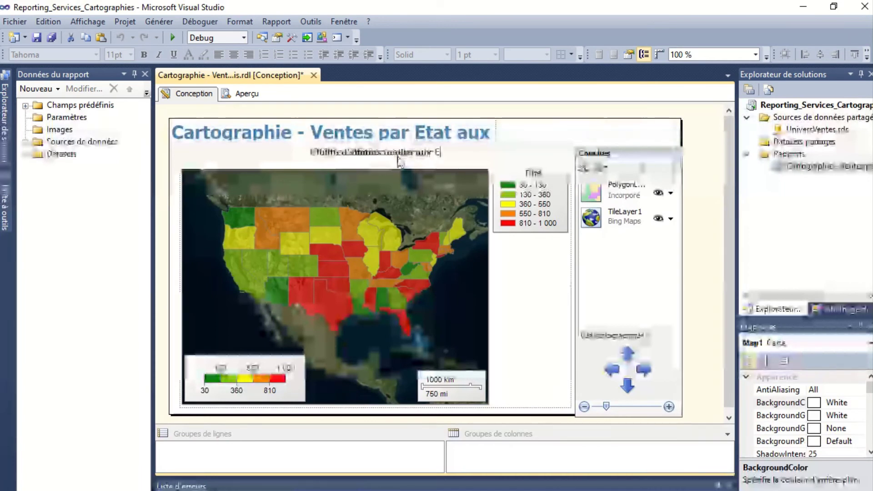
text(-Unis)
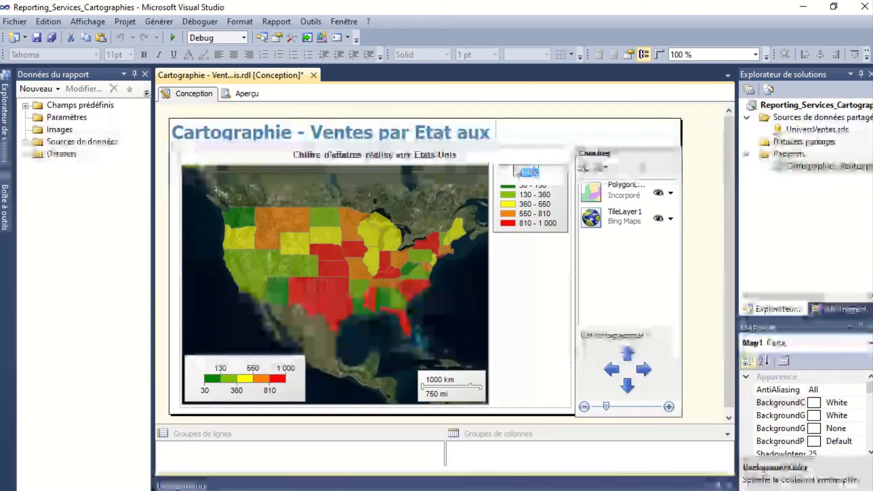
Set the title of the map's colour legend to "Chiffre d'affaires".
text(Chiffre)
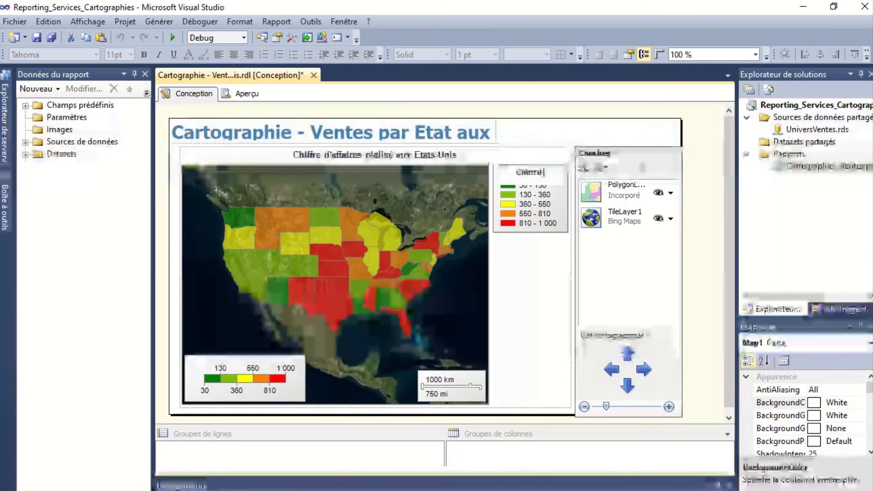
text( d'affaires réa)
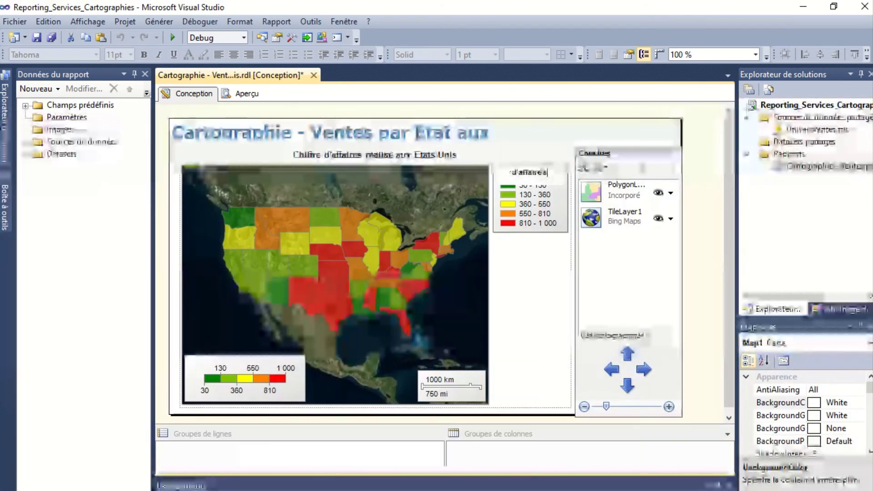
click(536, 250)
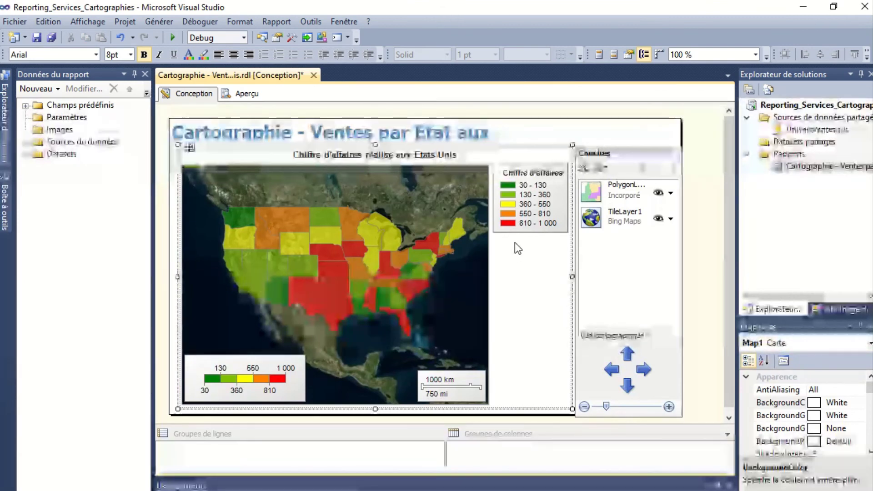
click(671, 194)
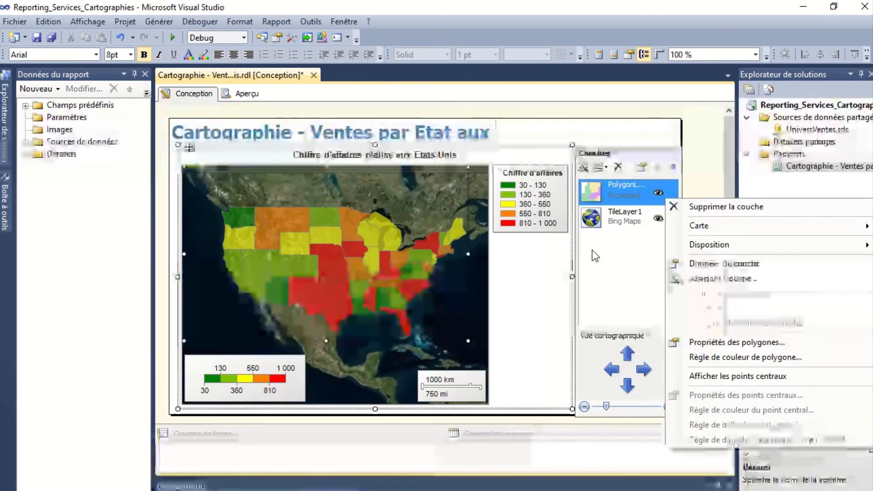
click(535, 290)
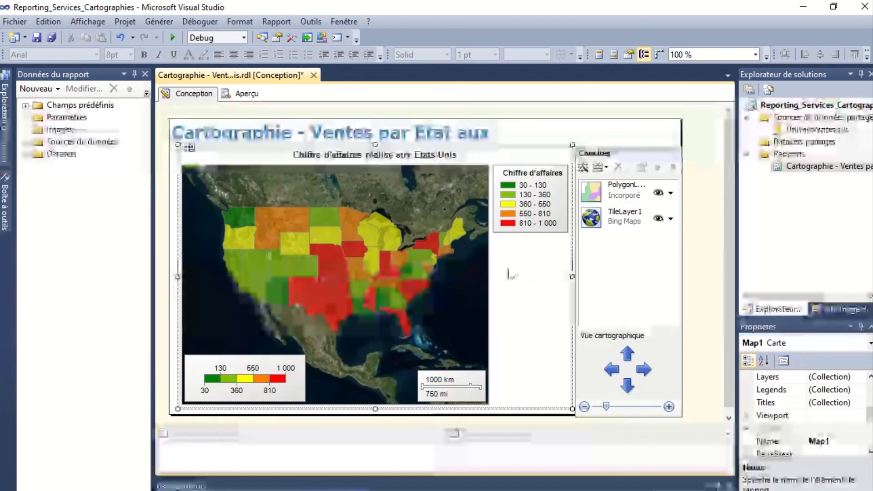
Widen the report title's text box to about 6.5 in so the whole title fits on one line.
click(494, 129)
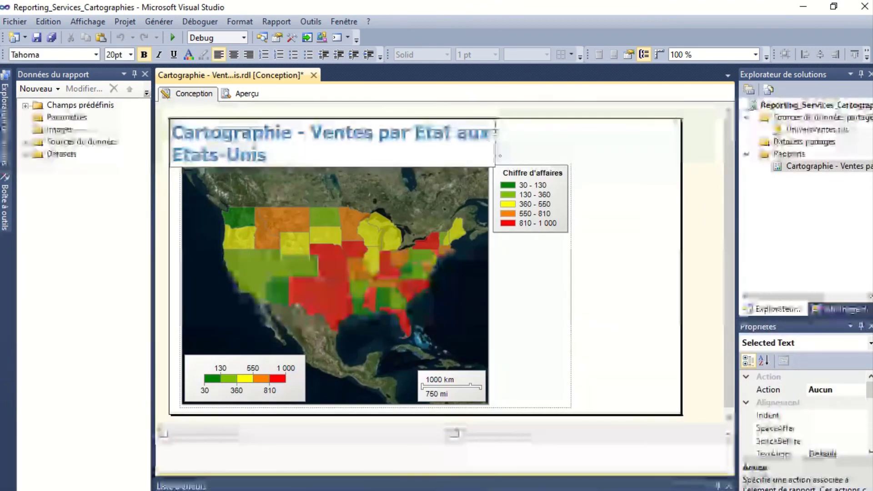
click(523, 135)
click(497, 133)
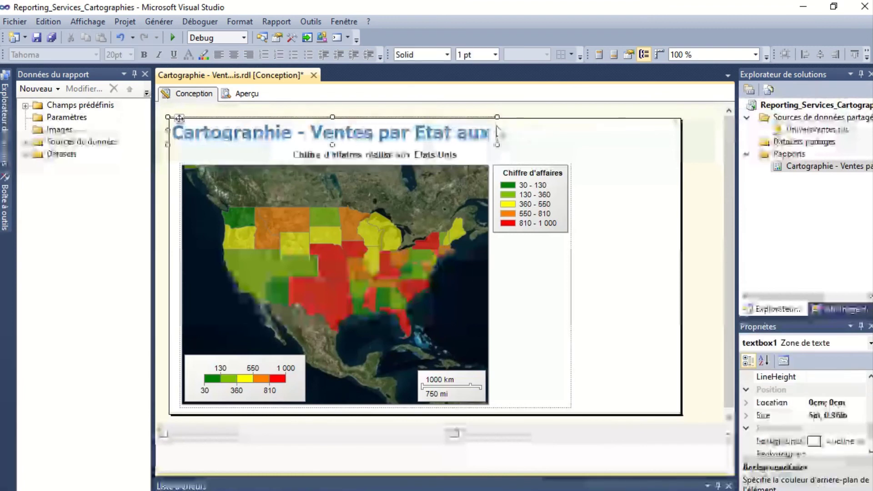
drag(497, 131, 597, 131)
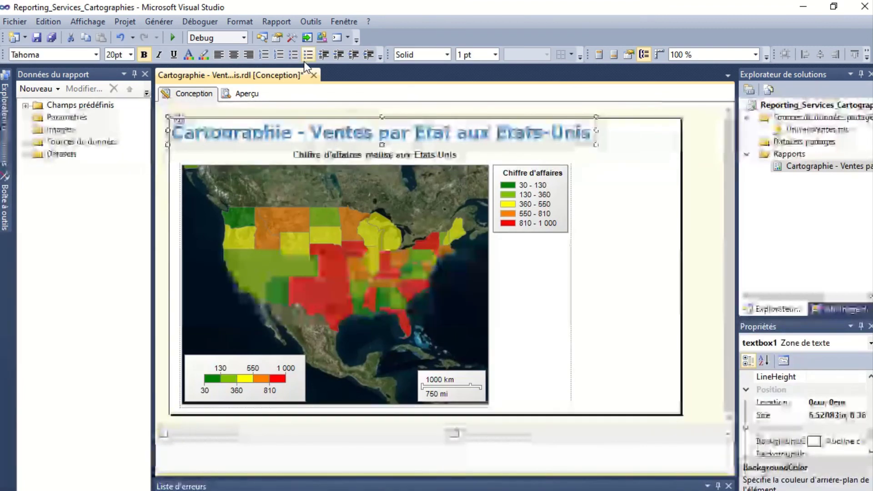
Change the text colour of the entire report title to black.
click(204, 54)
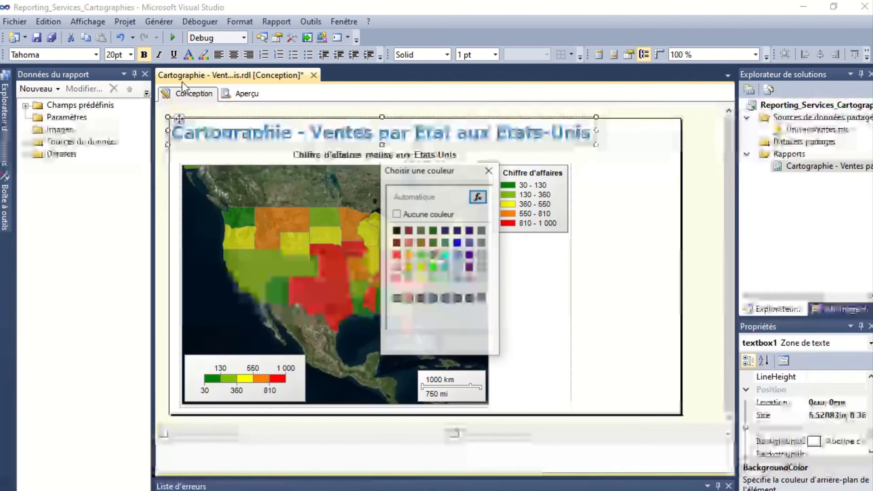
click(497, 169)
click(389, 132)
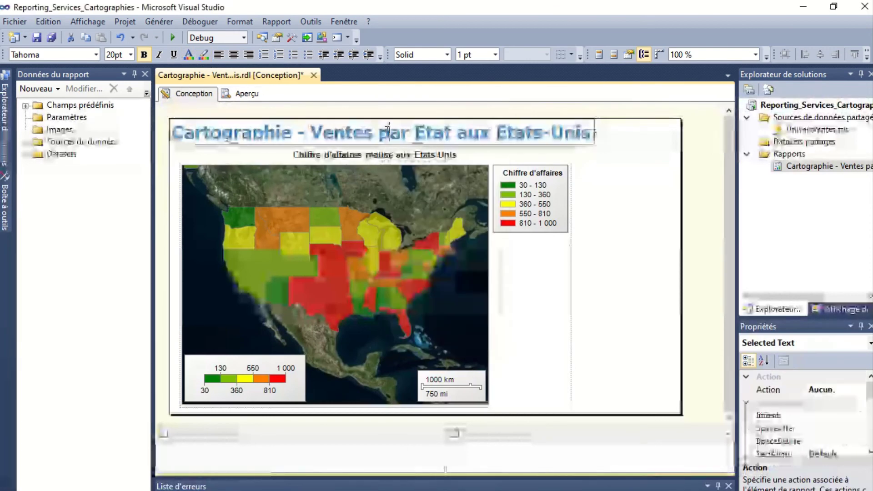
key(ctrl+a)
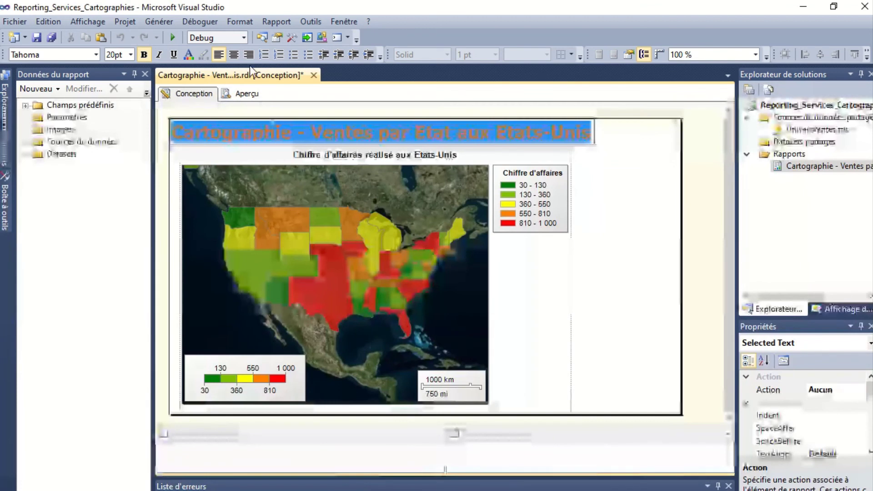
click(187, 60)
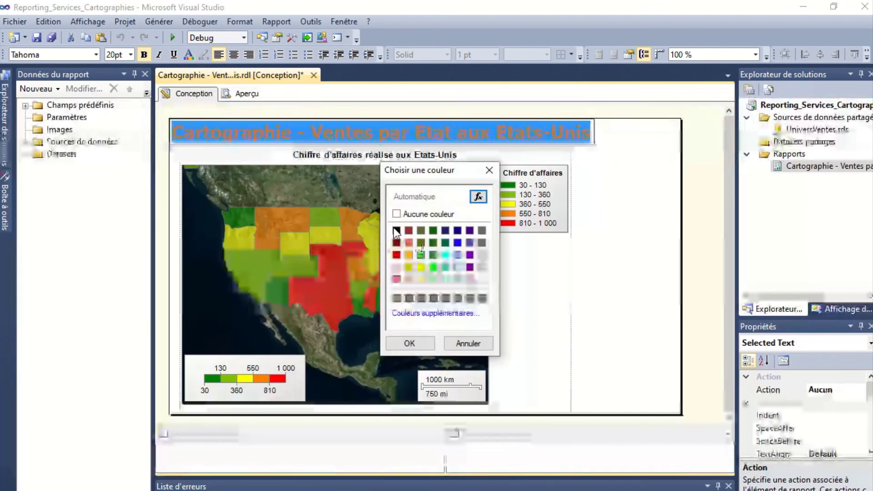
click(395, 229)
click(418, 345)
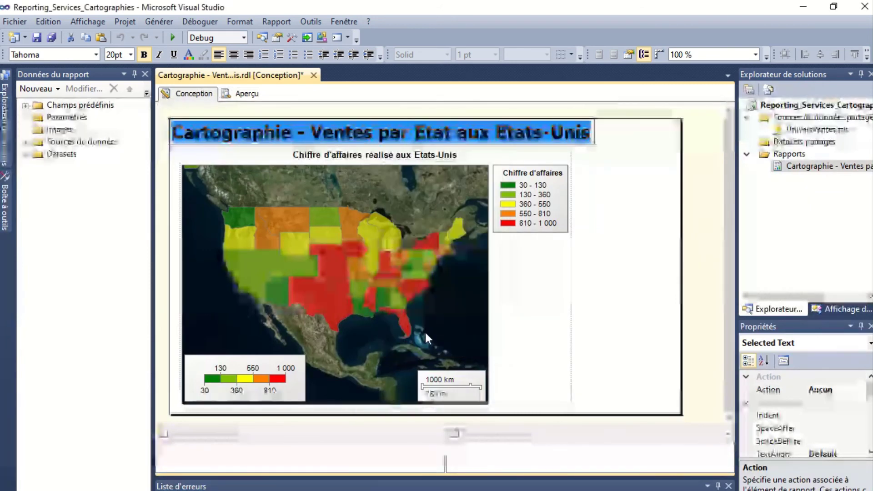
click(646, 158)
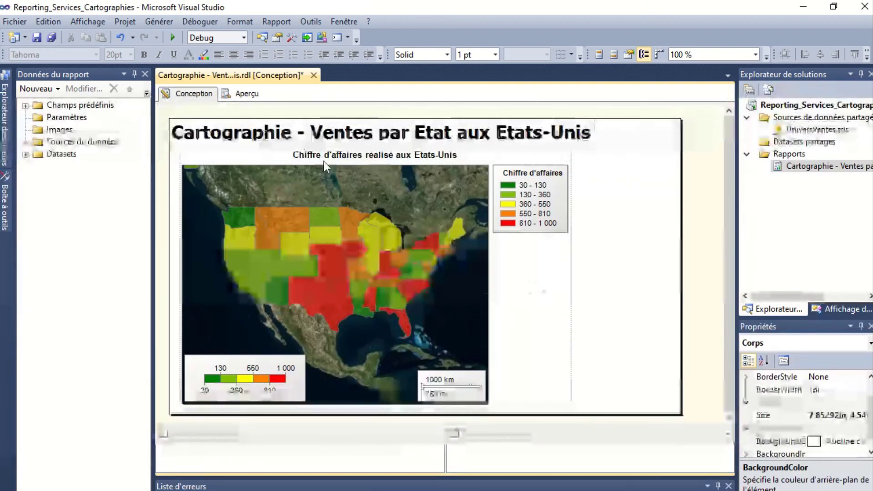
Preview the map report.
click(242, 94)
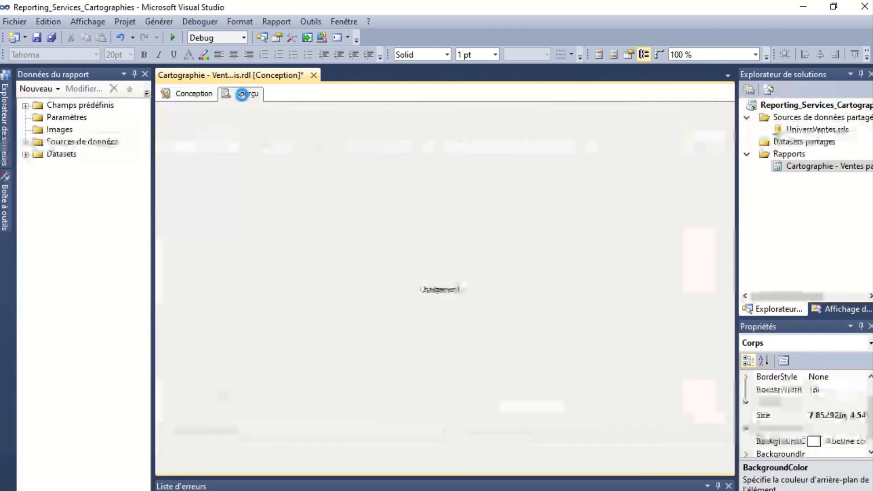